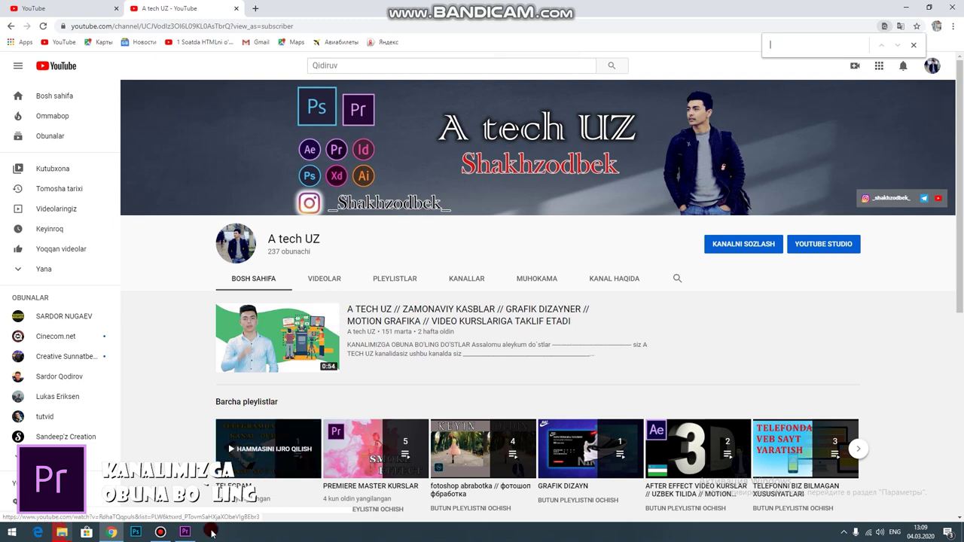
# Switch from YouTube to Premiere Pro and play the finished Sequence 01 with its 'YOUR NAME' title.
pyautogui.click(184, 532)
pyautogui.click(739, 317)
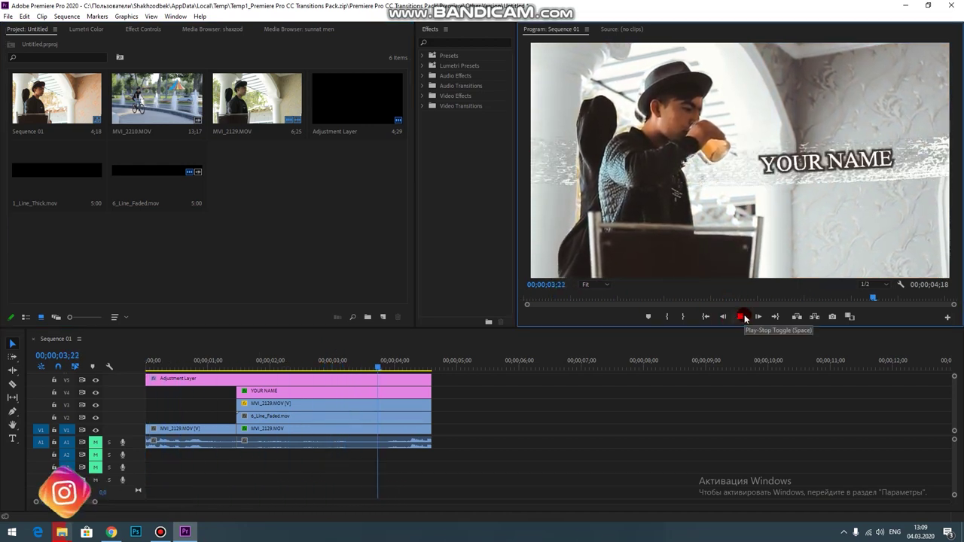
pyautogui.click(744, 317)
pyautogui.moveTo(219, 360); pyautogui.dragTo(191, 359)
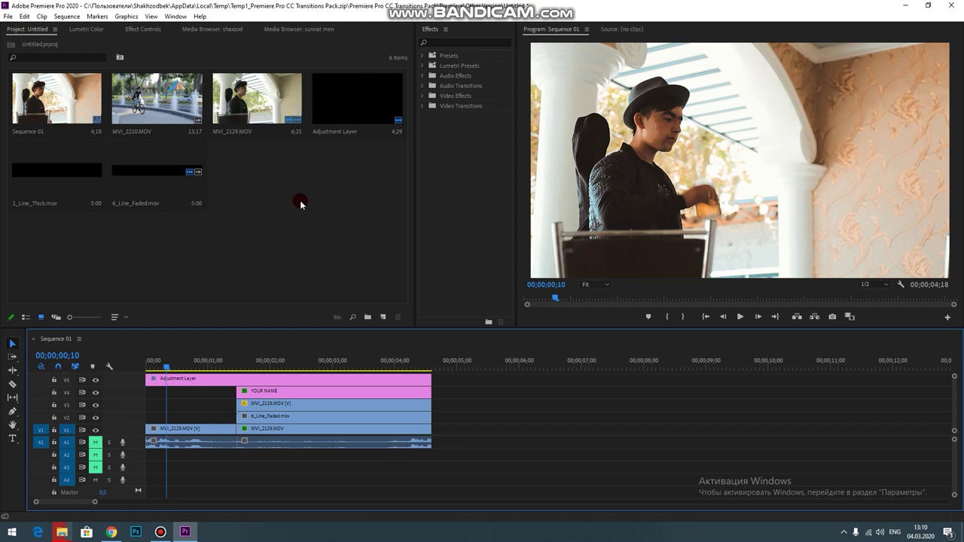
# Create a new sequence, Sequence 02, from the Project panel.
pyautogui.click(41, 83)
pyautogui.rightClick(298, 200)
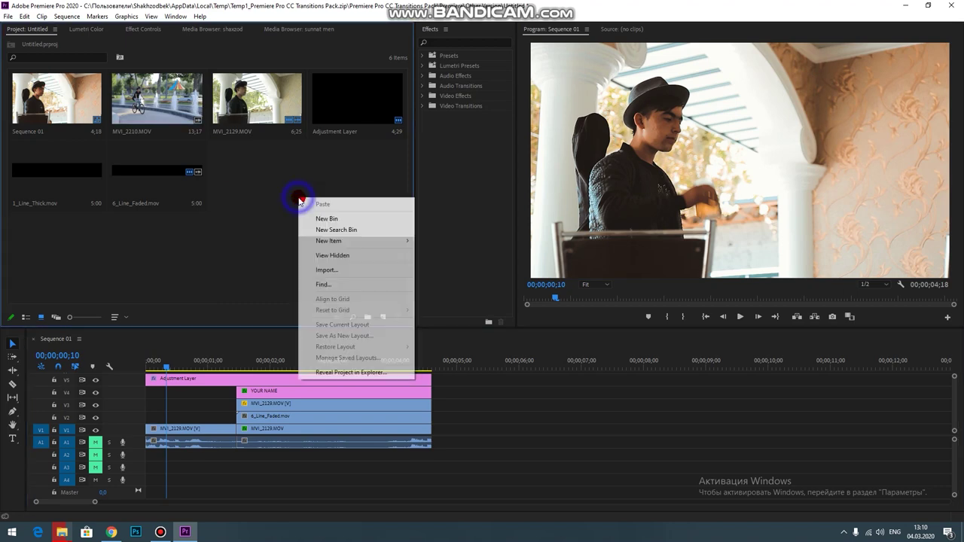
pyautogui.click(376, 241)
pyautogui.click(442, 244)
pyautogui.click(564, 426)
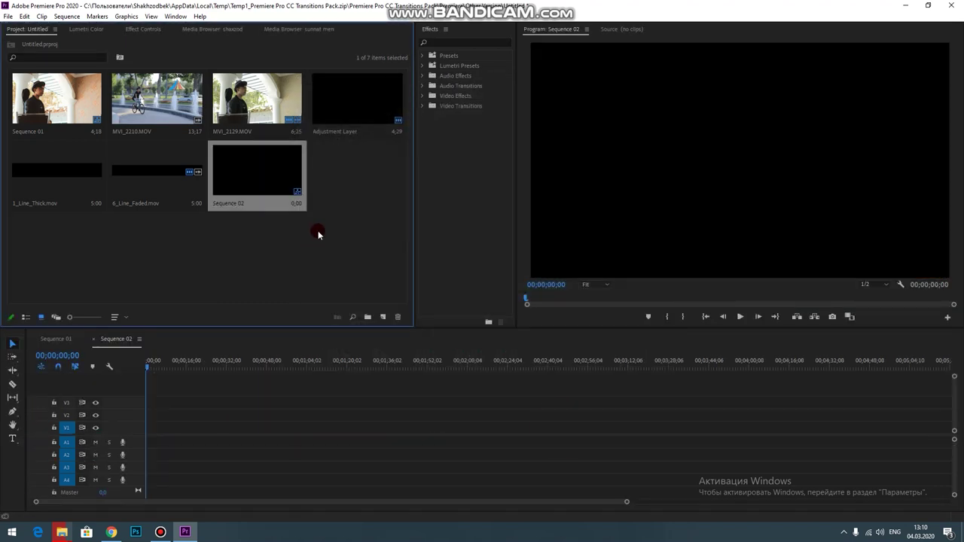
# Place MVI_2210.MOV at the start of V1 and mute audio track A1.
pyautogui.moveTo(147, 104)
pyautogui.mouseDown()
pyautogui.moveTo(167, 426)
pyautogui.moveTo(150, 426)
pyautogui.mouseUp()
pyautogui.click(156, 360)
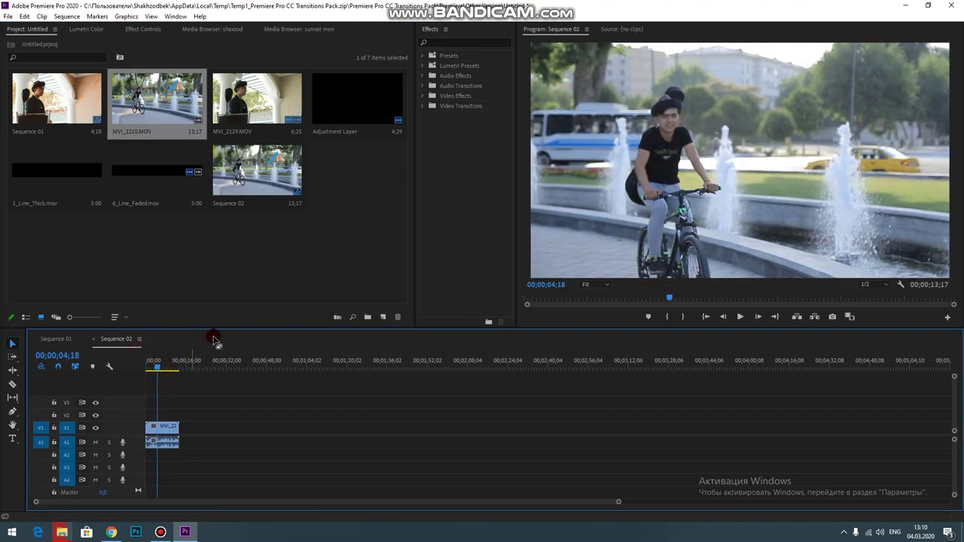
pyautogui.click(95, 442)
pyautogui.moveTo(618, 502); pyautogui.dragTo(125, 502)
# Play the cyclist clip and park the playhead on the frame where he will freeze.
pyautogui.moveTo(305, 362); pyautogui.dragTo(147, 367)
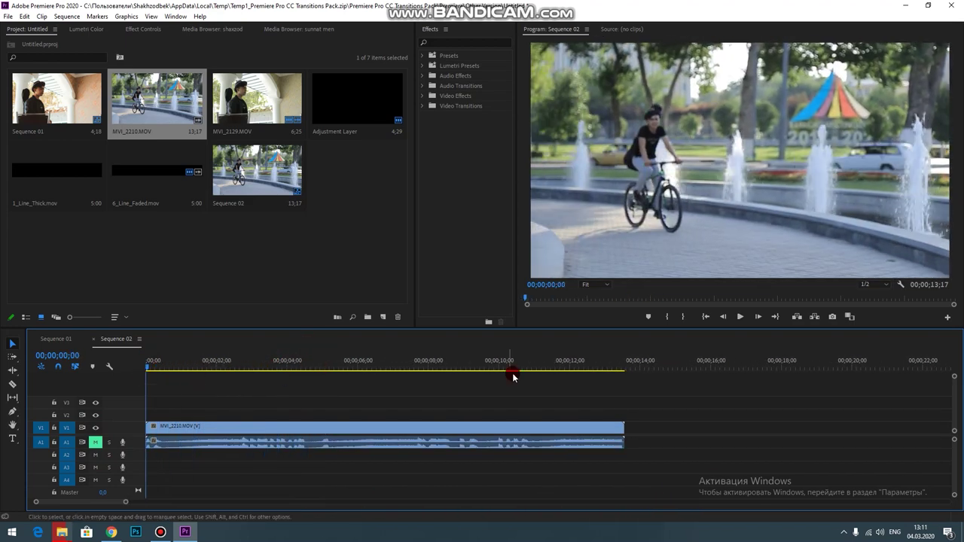
pyautogui.click(738, 316)
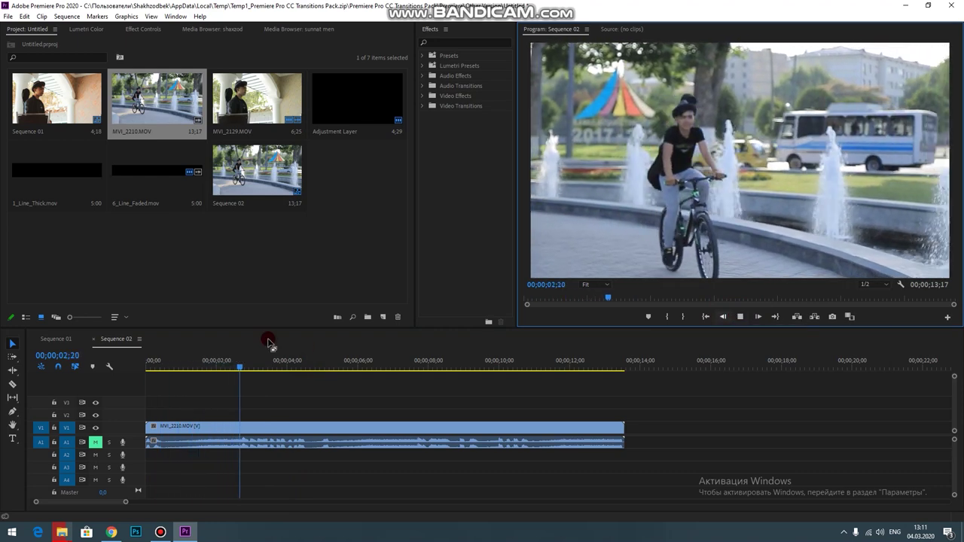
pyautogui.moveTo(266, 367); pyautogui.dragTo(303, 369)
pyautogui.click(302, 426)
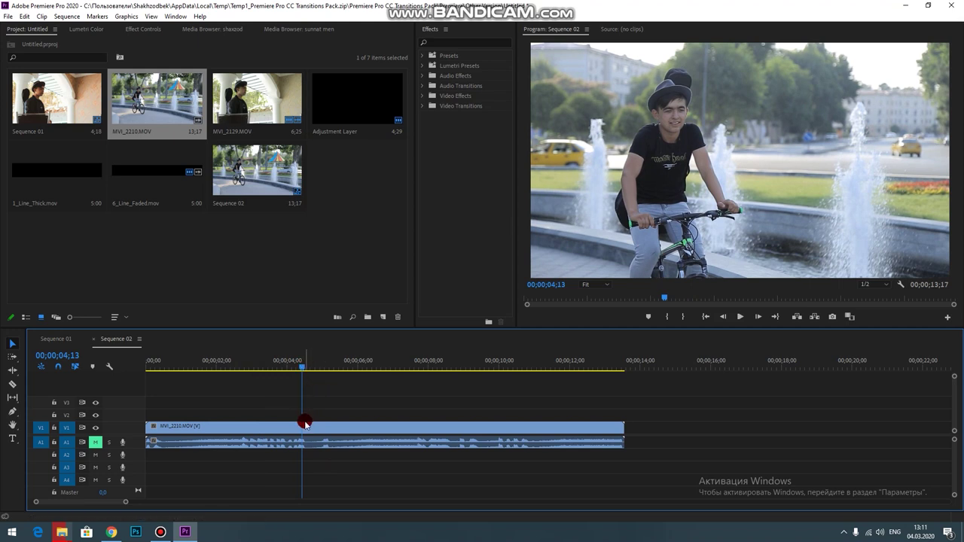
# Razor the cyclist clip at the playhead, 00;00;04;13.
pyautogui.press('c')
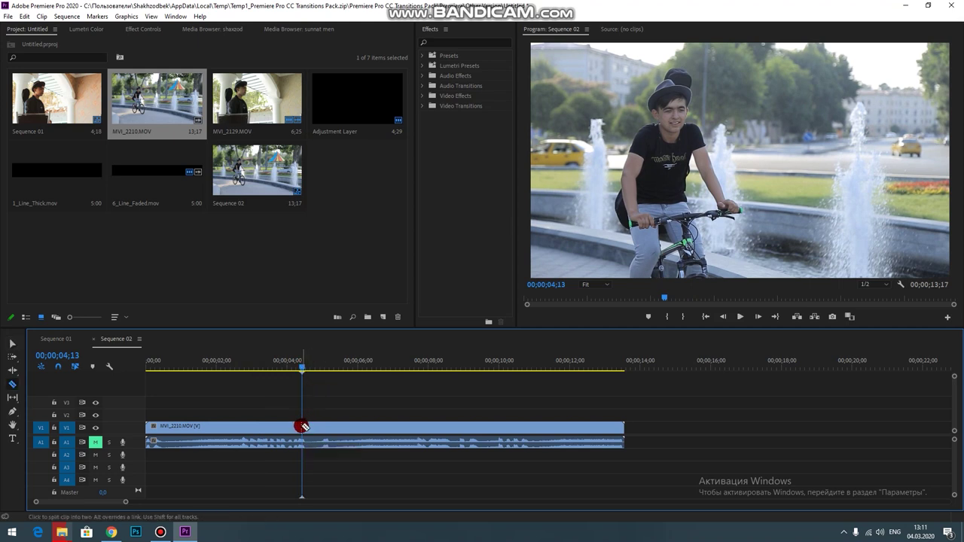
pyautogui.click(302, 426)
pyautogui.press('v')
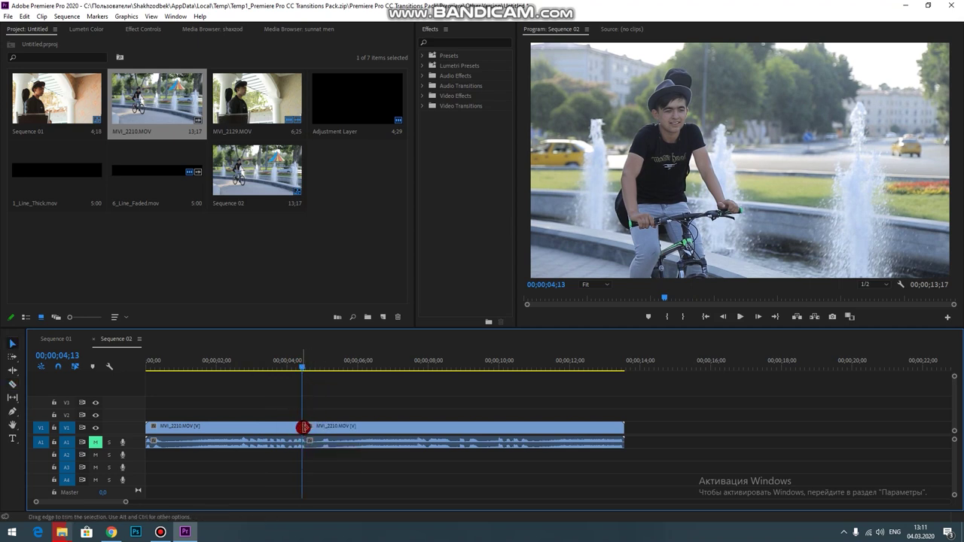
pyautogui.click(338, 427)
pyautogui.moveTo(338, 428); pyautogui.dragTo(346, 427)
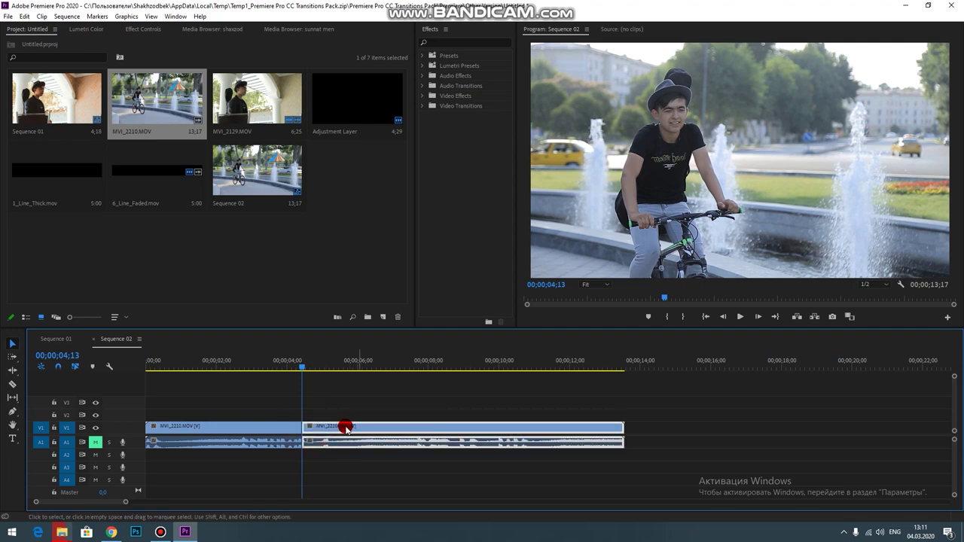
# Add a Frame Hold to the right-hand piece and preview the freeze.
pyautogui.rightClick(330, 428)
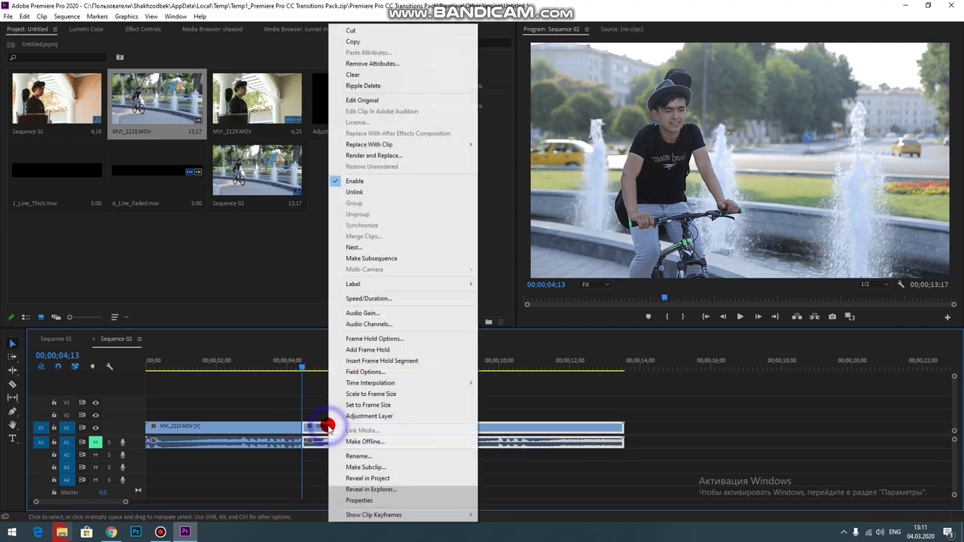
pyautogui.click(367, 350)
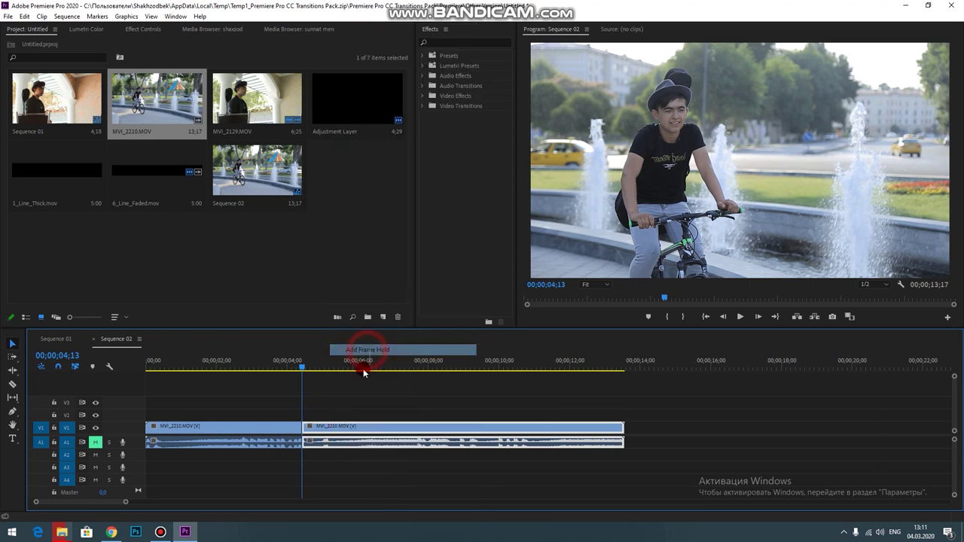
pyautogui.moveTo(303, 366); pyautogui.dragTo(318, 378)
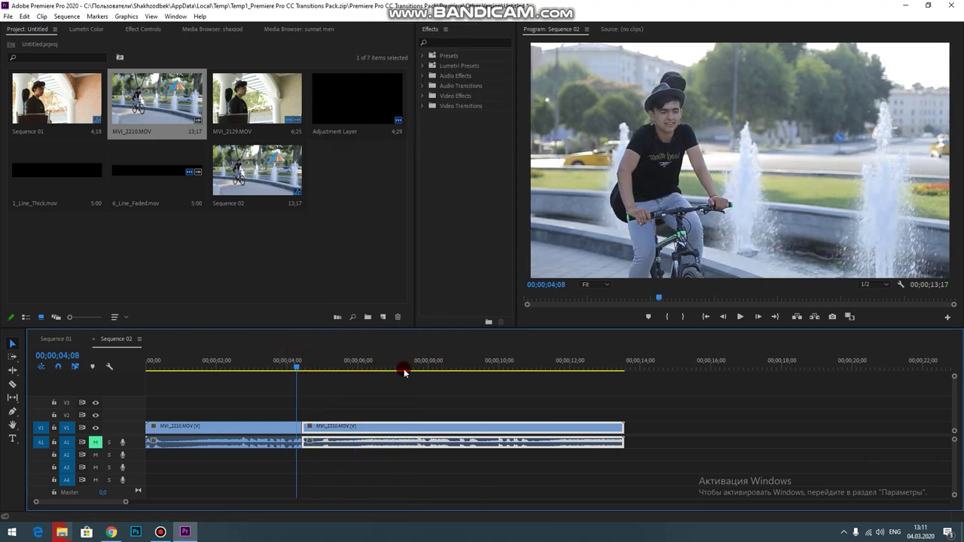
pyautogui.click(740, 317)
pyautogui.moveTo(319, 360); pyautogui.dragTo(302, 366)
# Alt-drag a copy of the frozen piece onto track V2.
pyautogui.click(329, 428)
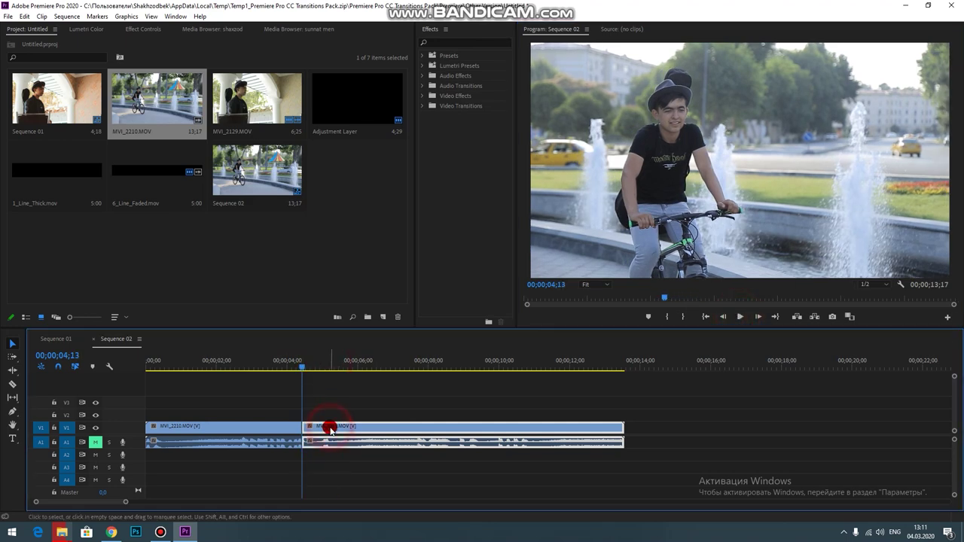
pyautogui.keyDown('alt'); pyautogui.moveTo(332, 427); pyautogui.dragTo(324, 415); pyautogui.keyUp('alt')
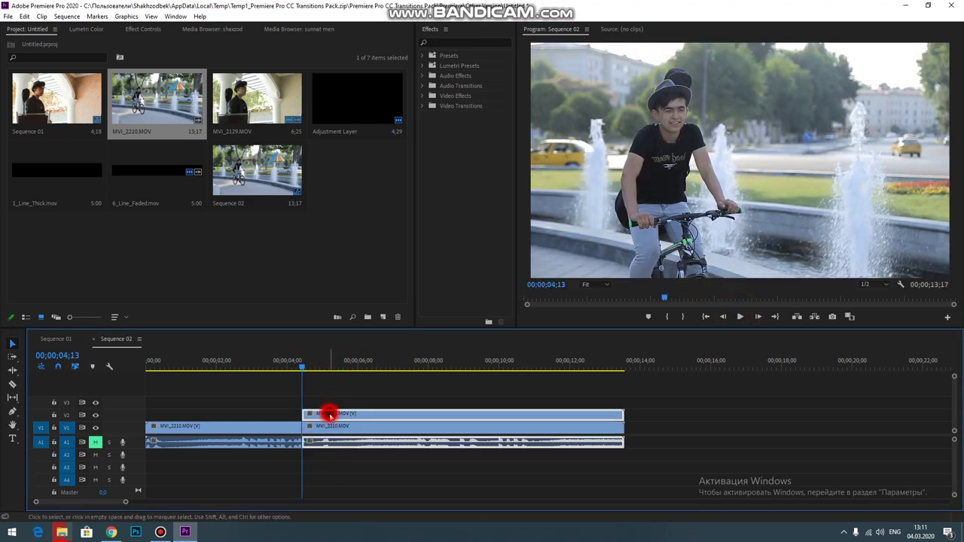
pyautogui.click(332, 426)
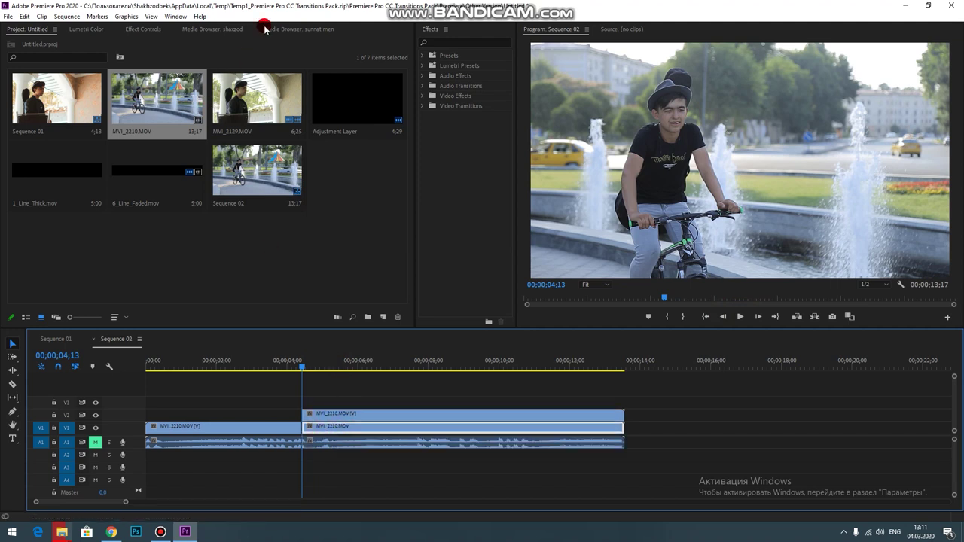
pyautogui.click(88, 33)
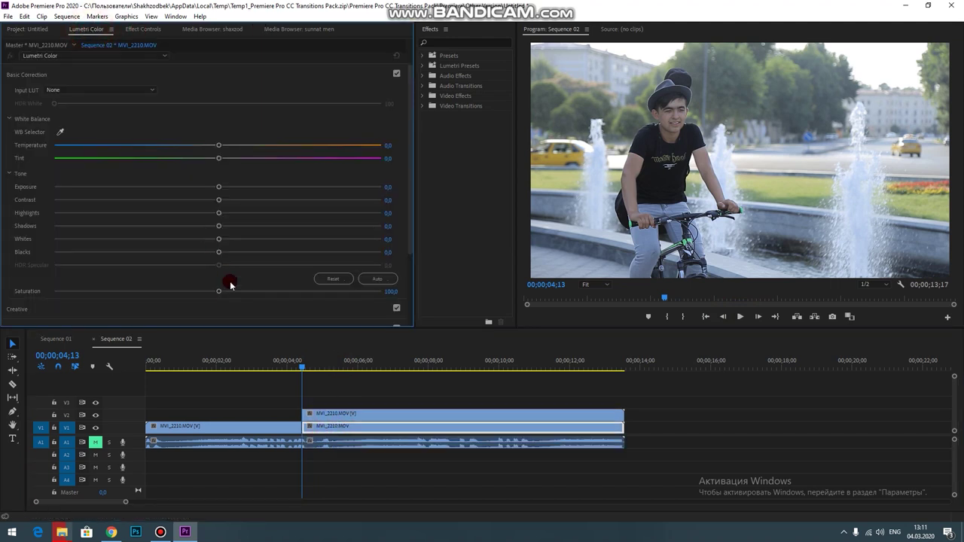
# Set the lower frozen piece's Lumetri Color saturation to 0.
pyautogui.moveTo(220, 292); pyautogui.dragTo(38, 292)
pyautogui.click(339, 415)
pyautogui.moveTo(345, 414); pyautogui.dragTo(331, 415)
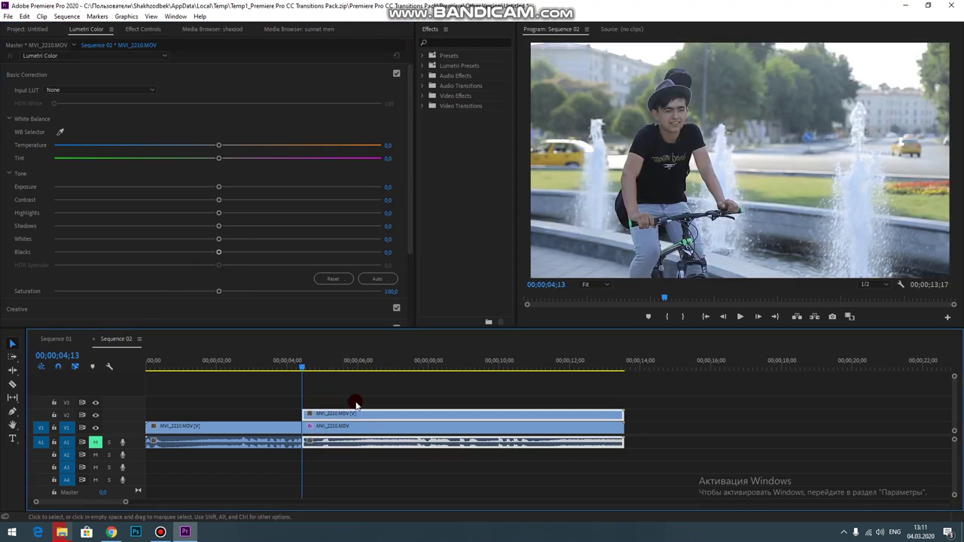
# Add a free-draw pen mask to the V2 copy's Opacity and start tracing the cyclist's hat.
pyautogui.click(138, 32)
pyautogui.click(194, 226)
pyautogui.click(48, 126)
pyautogui.click(54, 91)
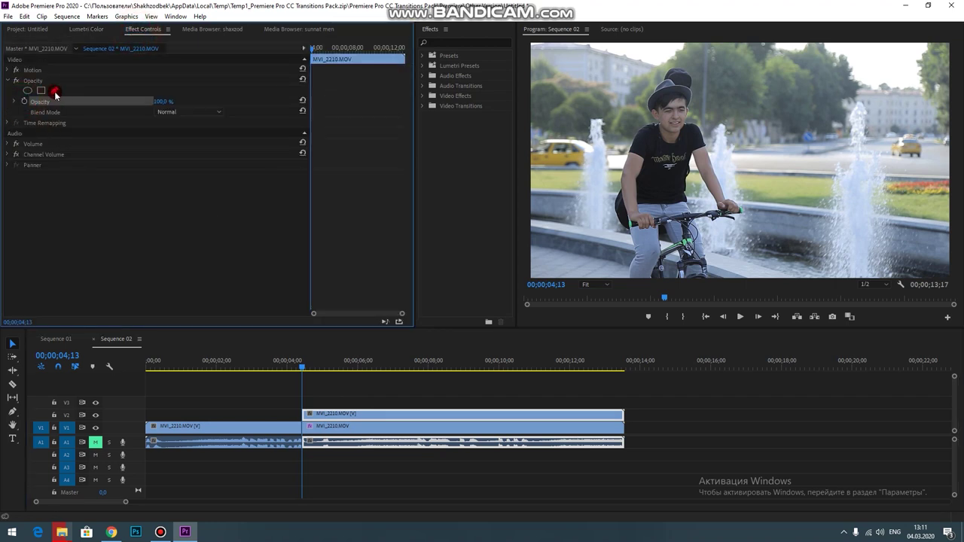
pyautogui.click(39, 87)
pyautogui.click(56, 91)
pyautogui.moveTo(653, 72); pyautogui.dragTo(697, 69)
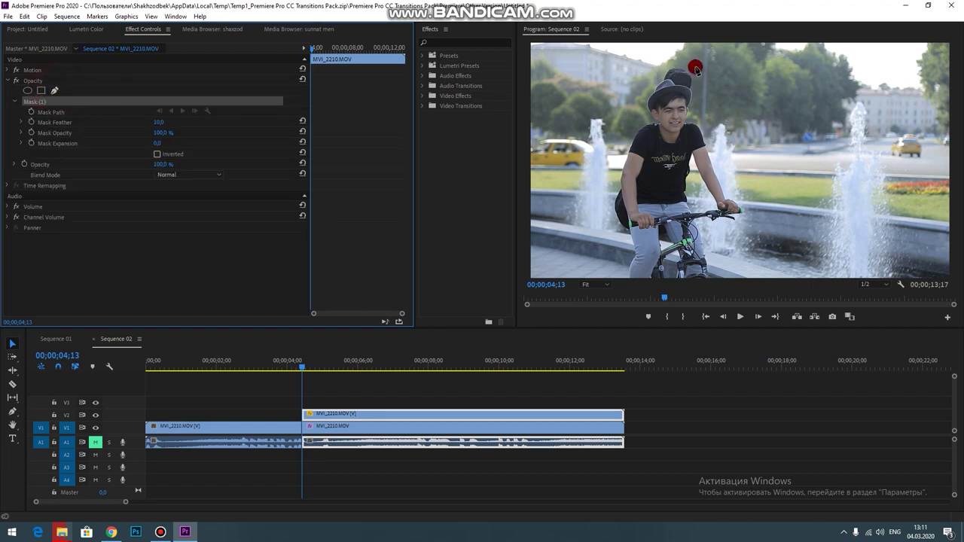
pyautogui.click(656, 64)
# Trace mask points around the hat, face, shoulder and down the rider's left side.
pyautogui.click(656, 79)
pyautogui.click(650, 58)
pyautogui.click(650, 99)
pyautogui.click(652, 119)
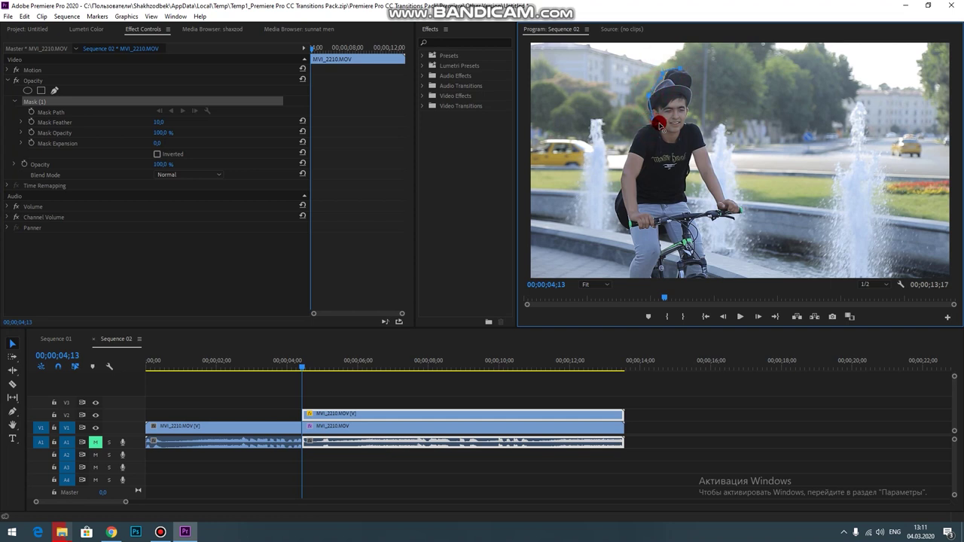
pyautogui.click(630, 145)
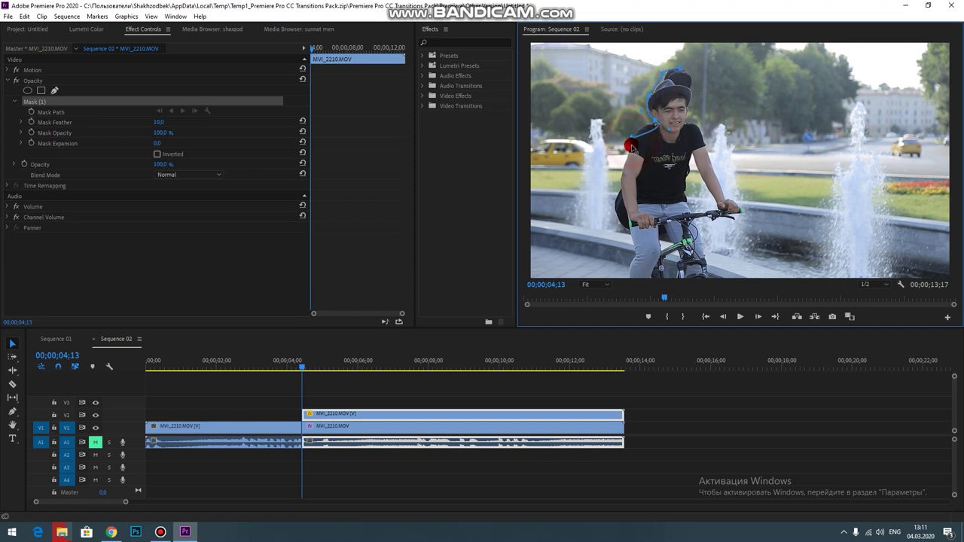
pyautogui.click(656, 129)
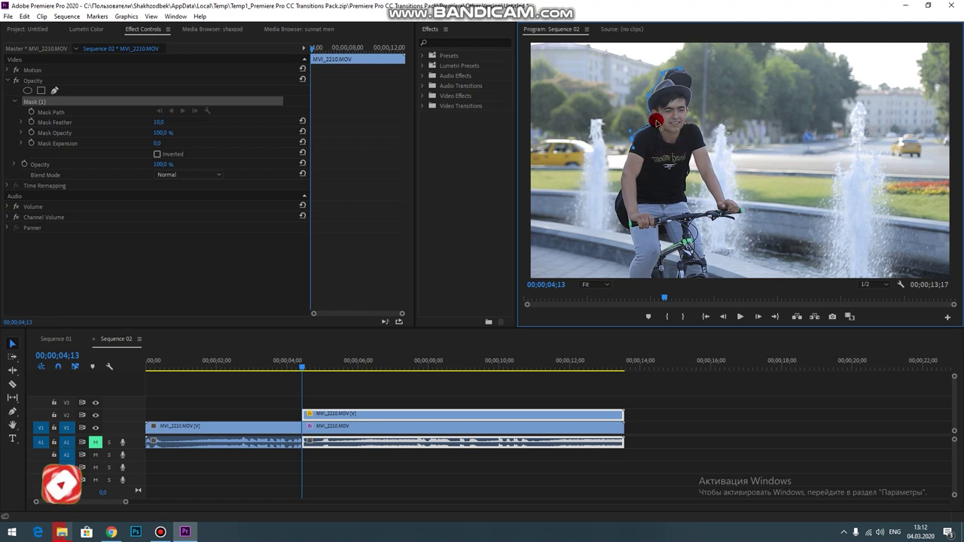
pyautogui.click(644, 129)
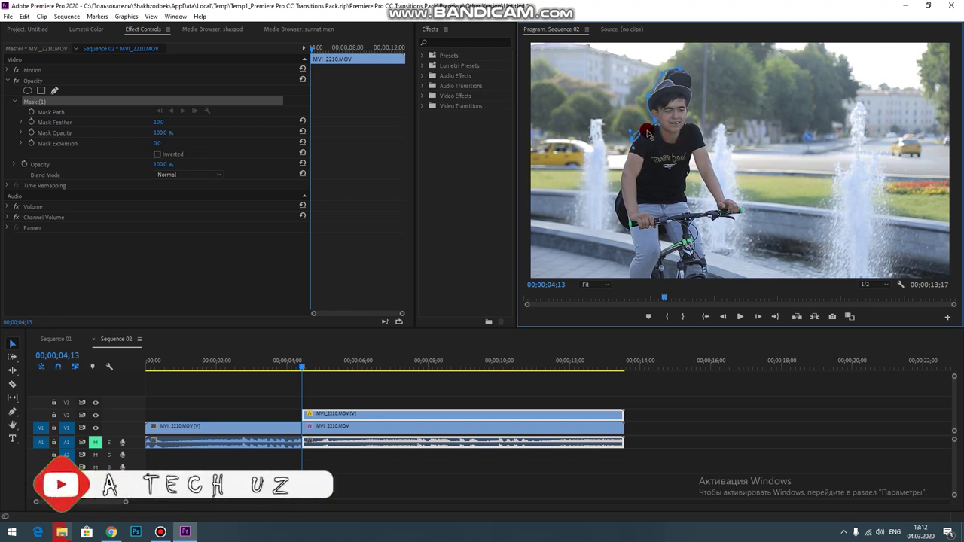
pyautogui.click(624, 172)
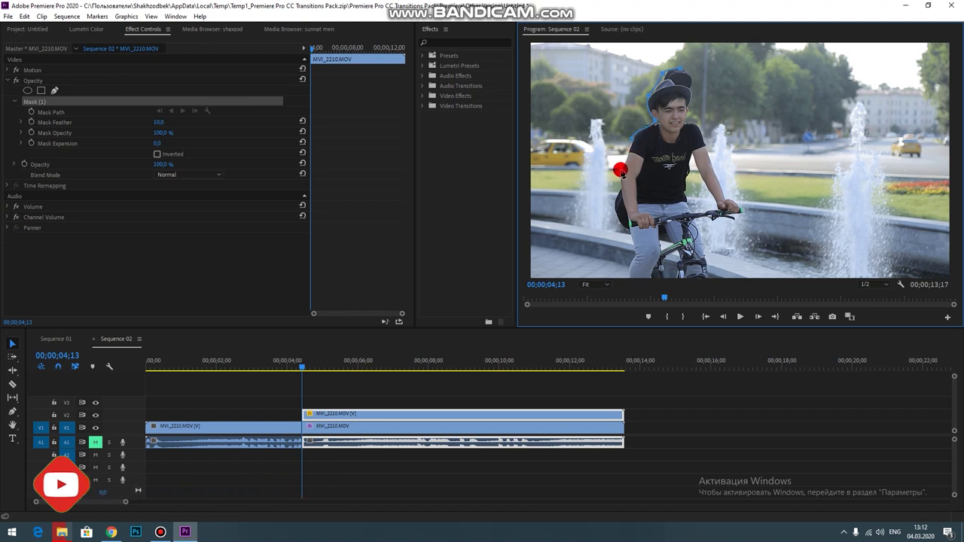
pyautogui.click(614, 211)
pyautogui.click(628, 251)
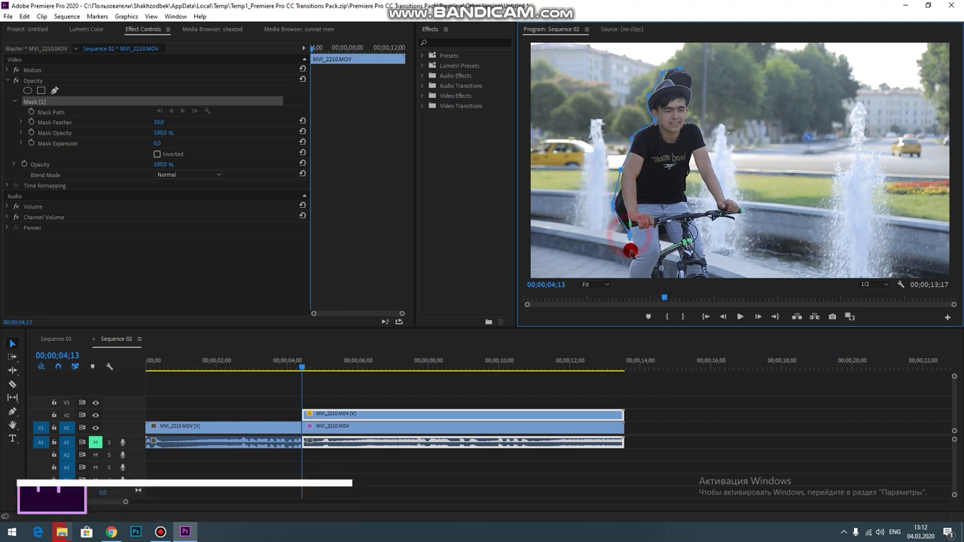
pyautogui.click(624, 278)
# Continue the mask past the wheel, handlebar, arm and shoulder, closing it at the hat.
pyautogui.click(674, 277)
pyautogui.click(736, 264)
pyautogui.click(703, 227)
pyautogui.click(739, 216)
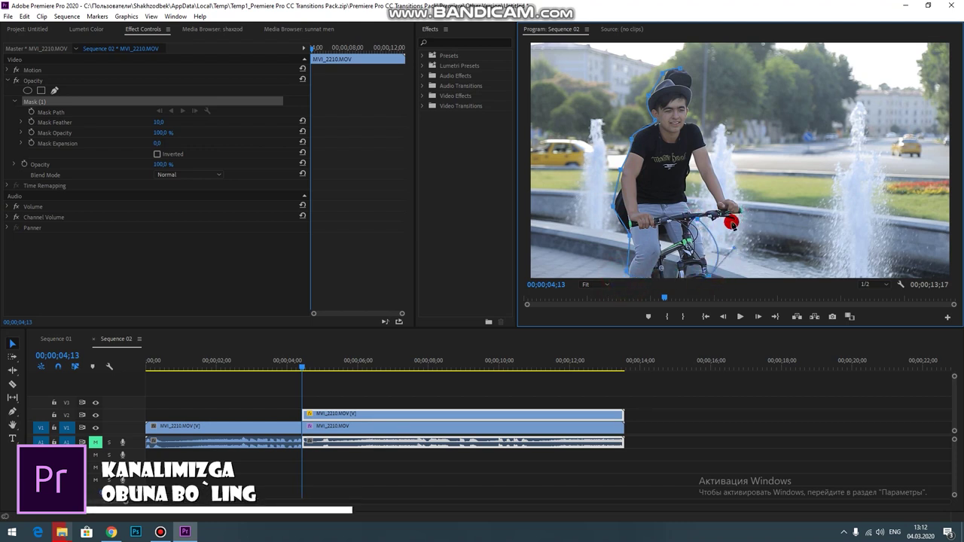
pyautogui.click(742, 216)
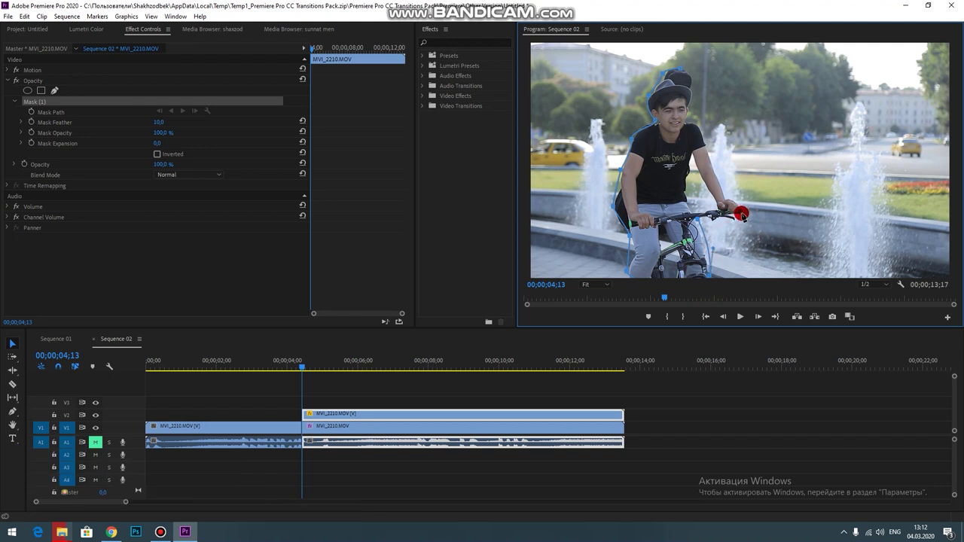
pyautogui.click(722, 197)
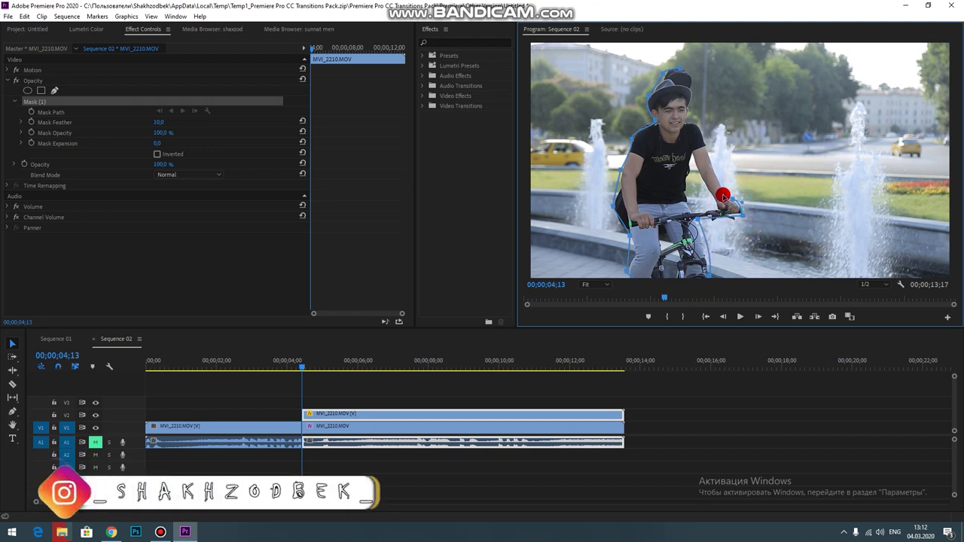
pyautogui.click(709, 150)
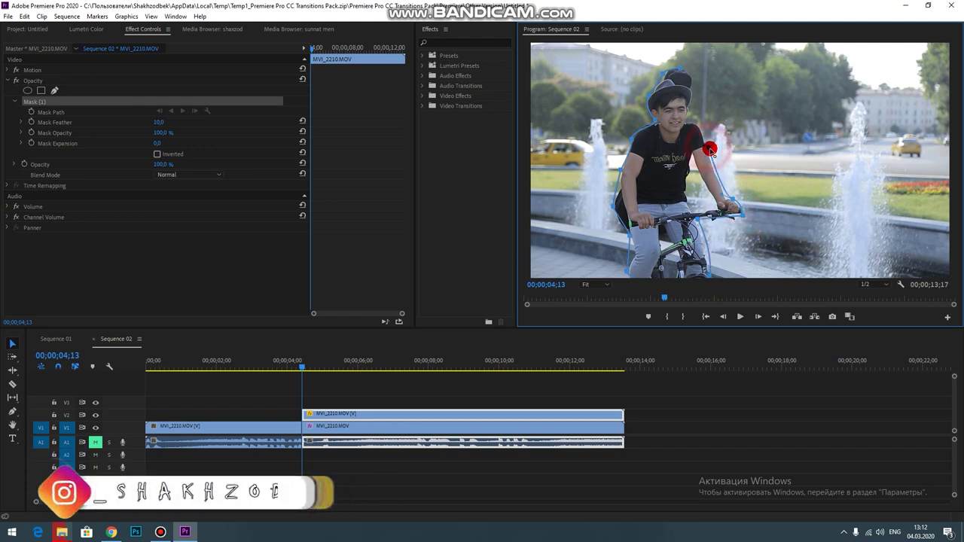
pyautogui.click(689, 121)
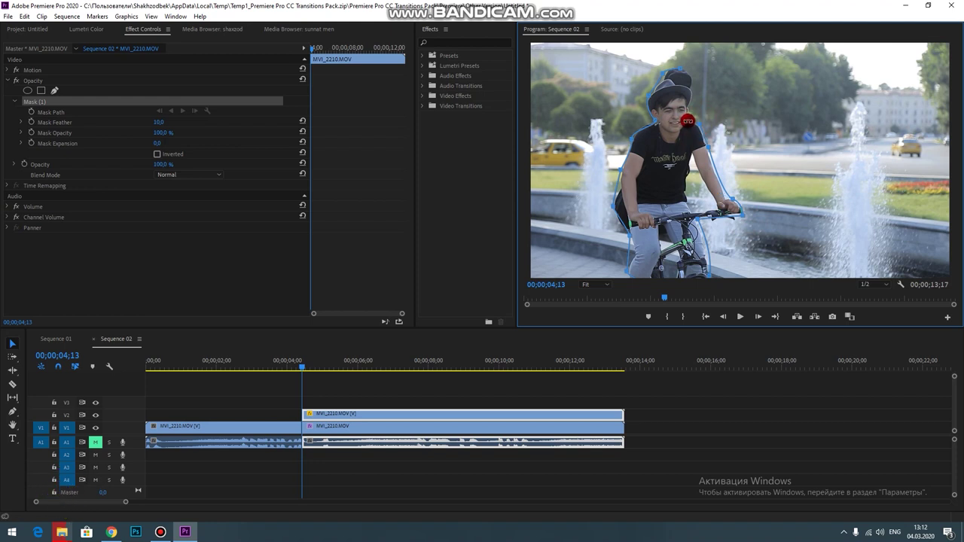
pyautogui.click(685, 70)
pyautogui.click(683, 69)
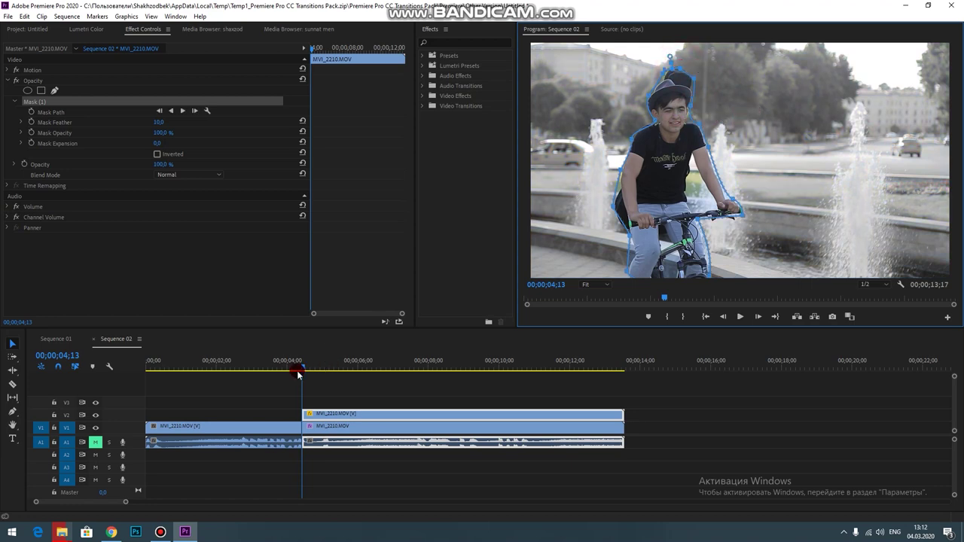
# Preview the colour cutout, then select the V1 clip at 04;14.
pyautogui.click(740, 317)
pyautogui.click(740, 317)
pyautogui.click(370, 427)
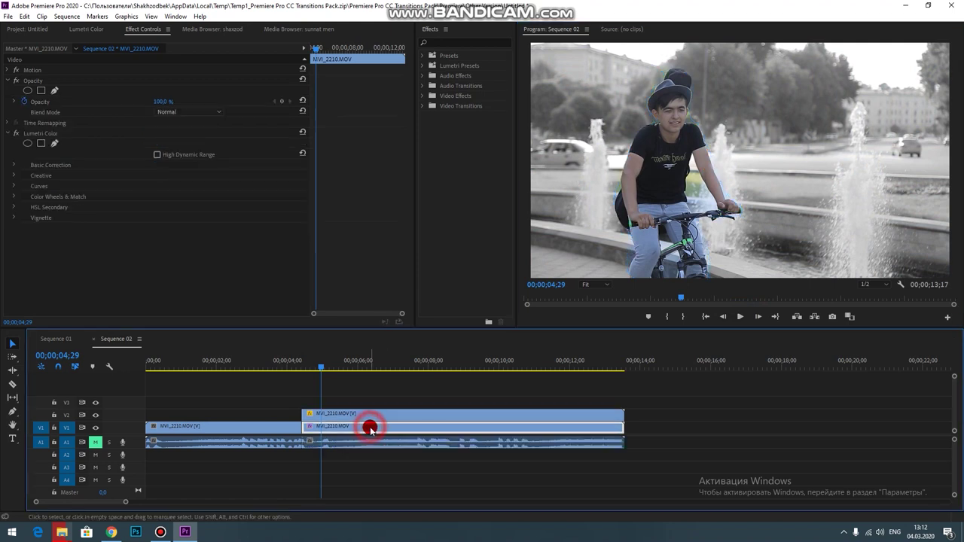
pyautogui.moveTo(321, 367); pyautogui.dragTo(304, 368)
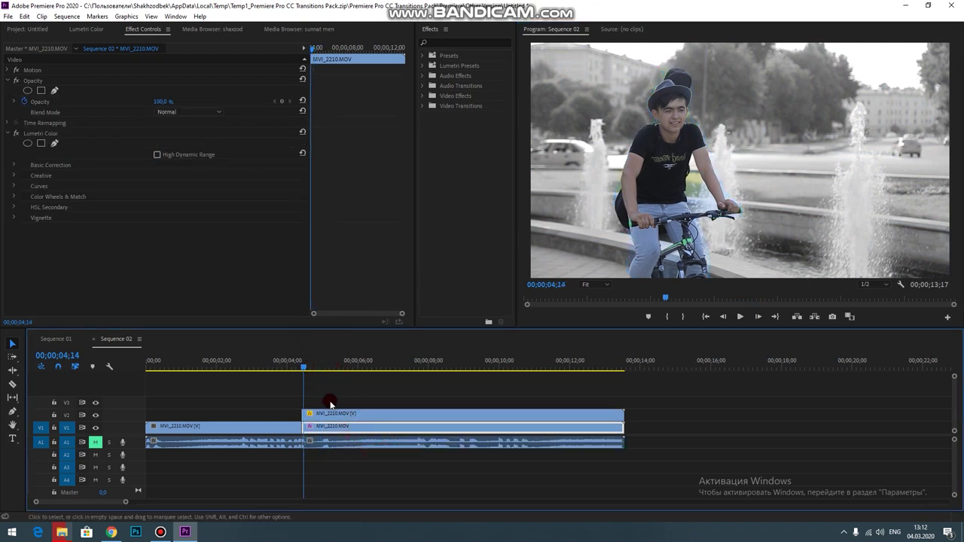
# Set Position and Scale keyframes on the V2 cutout at 04;13.
pyautogui.click(327, 414)
pyautogui.click(302, 368)
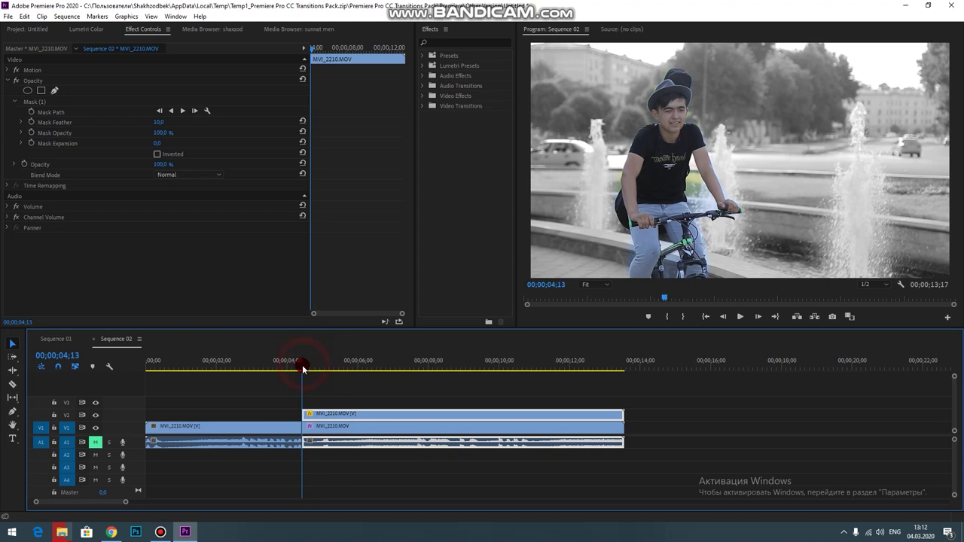
pyautogui.click(28, 70)
pyautogui.click(15, 70)
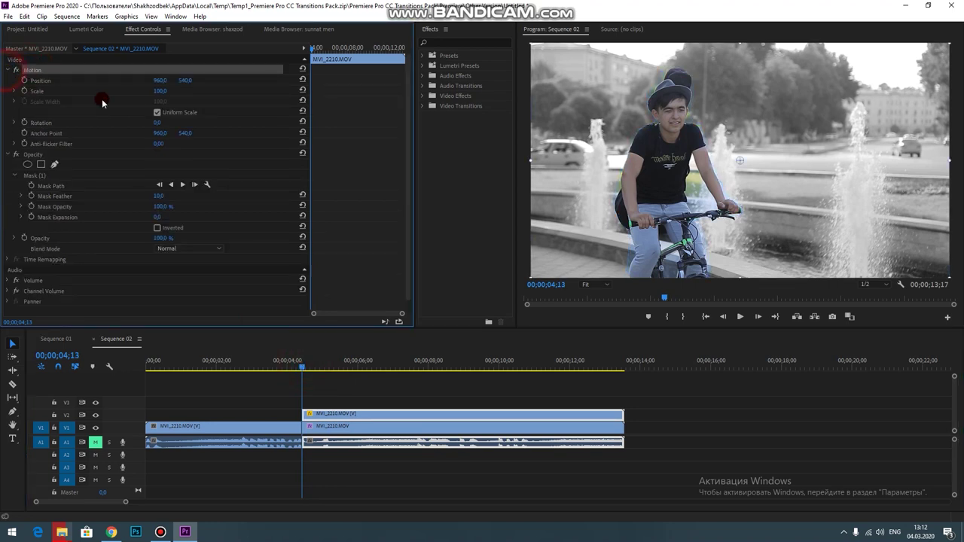
pyautogui.click(25, 91)
pyautogui.click(25, 80)
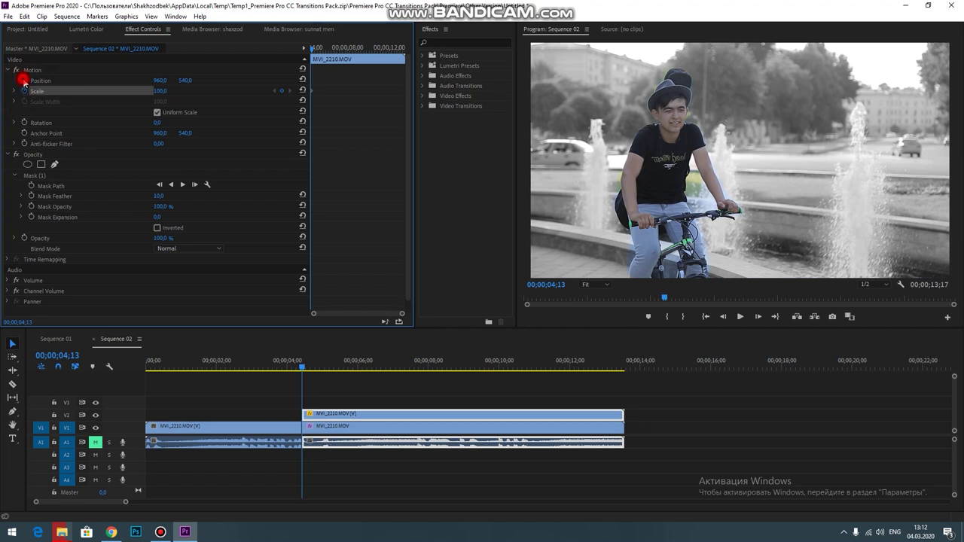
pyautogui.click(354, 152)
# At about 06;09, set the cutout's Scale to 106.
pyautogui.click(741, 317)
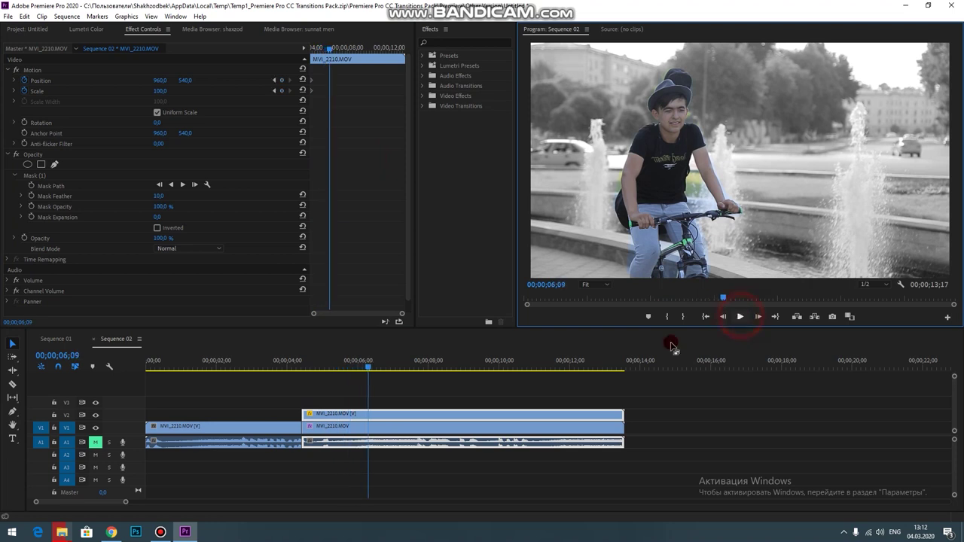
pyautogui.click(363, 368)
pyautogui.click(159, 91)
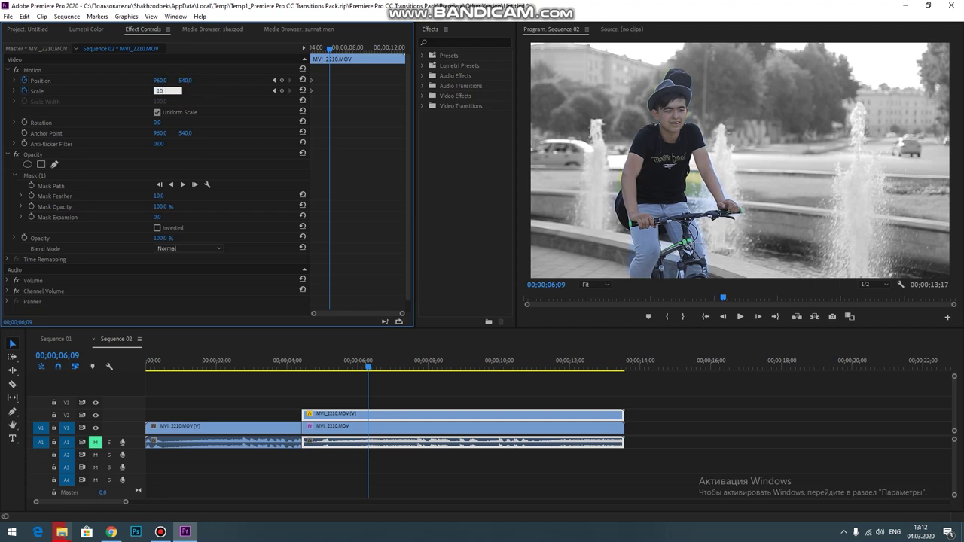
pyautogui.write('6')
pyautogui.click(205, 94)
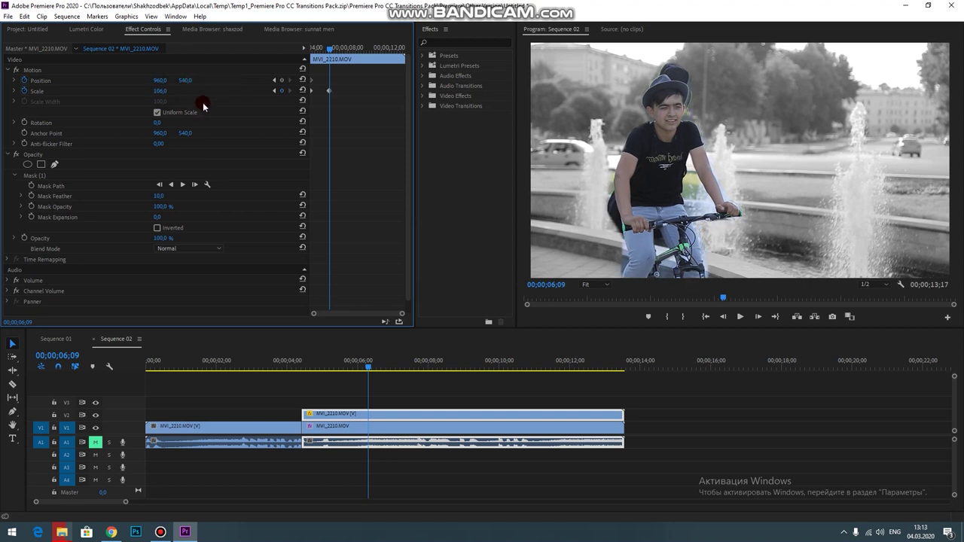
# Keyframe Rotation and set it to 4° at 06;09.
pyautogui.click(25, 122)
pyautogui.click(328, 122)
pyautogui.click(161, 138)
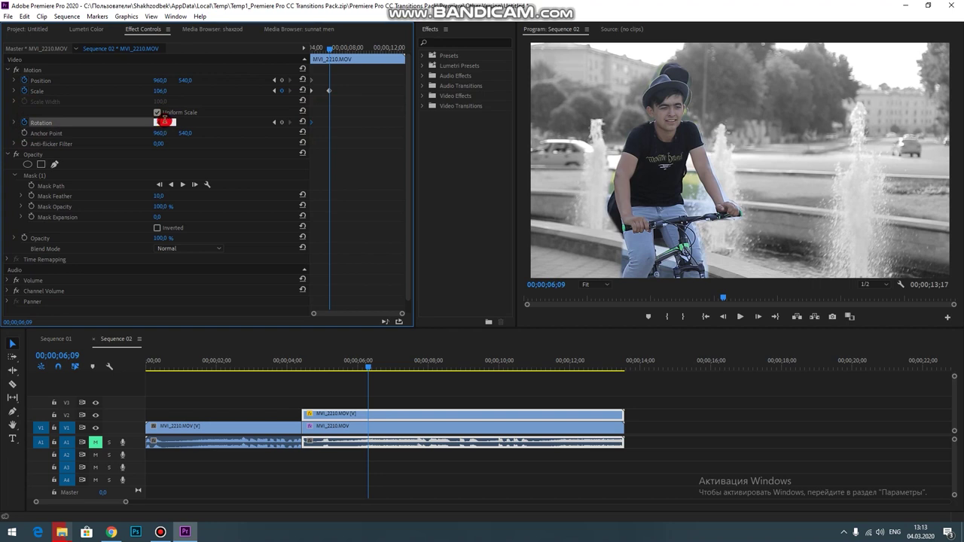
pyautogui.write('4')
pyautogui.press('Return')
pyautogui.click(352, 60)
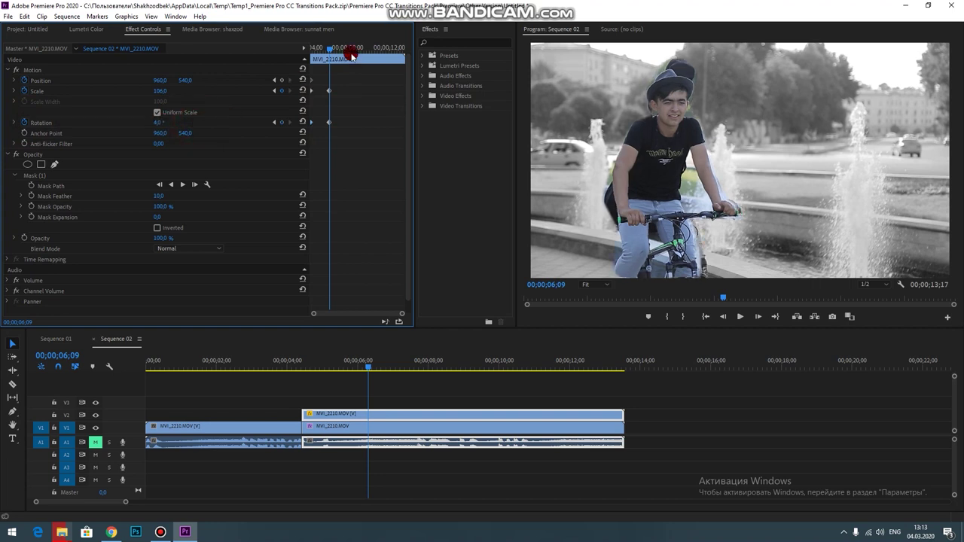
# Shift the cutout's Position X to 965 at 06;08 and review the animation.
pyautogui.moveTo(329, 49); pyautogui.dragTo(299, 59)
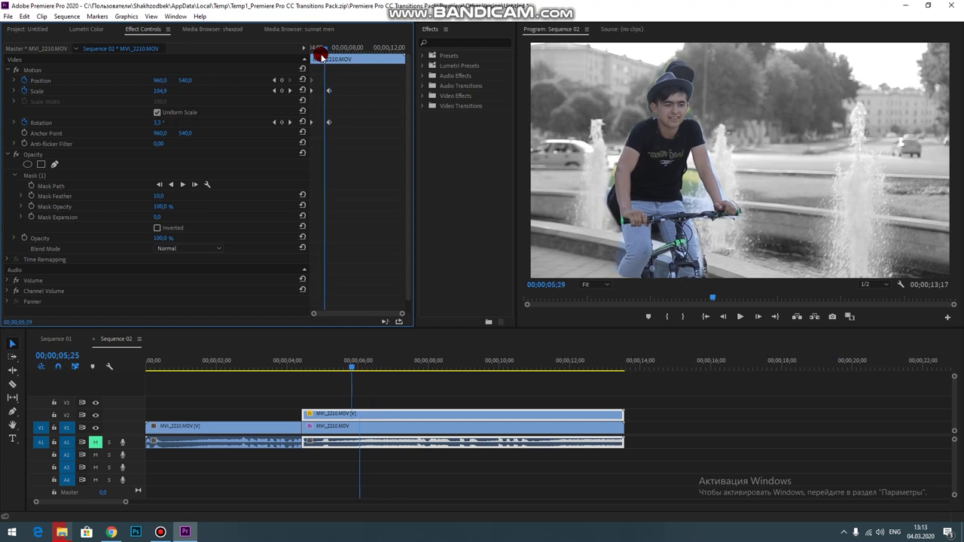
pyautogui.moveTo(322, 51); pyautogui.dragTo(332, 49)
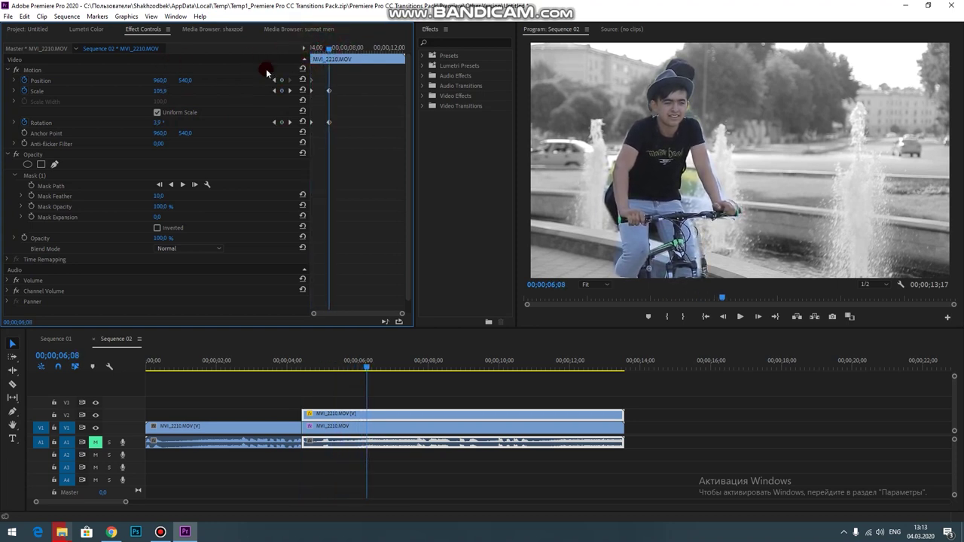
pyautogui.moveTo(160, 82); pyautogui.dragTo(163, 81)
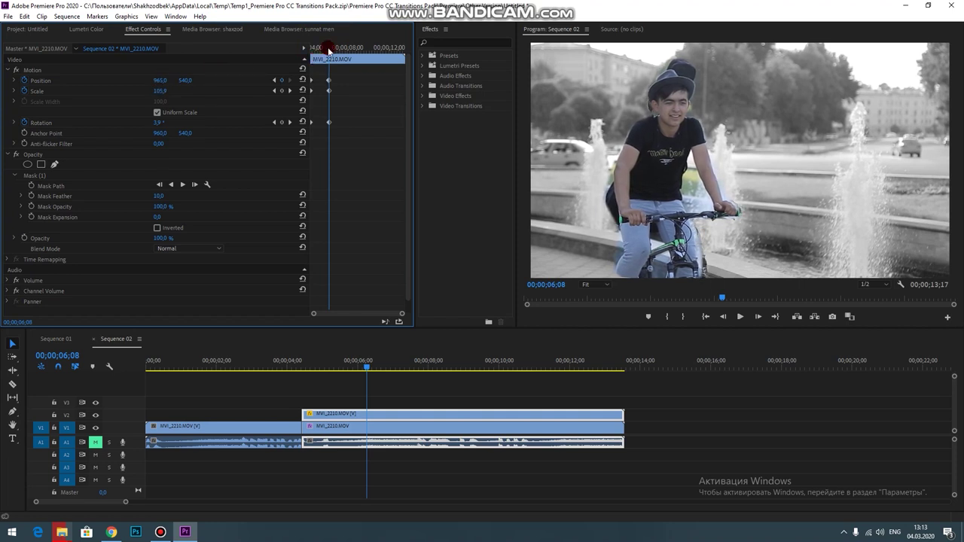
pyautogui.moveTo(328, 49); pyautogui.dragTo(305, 54)
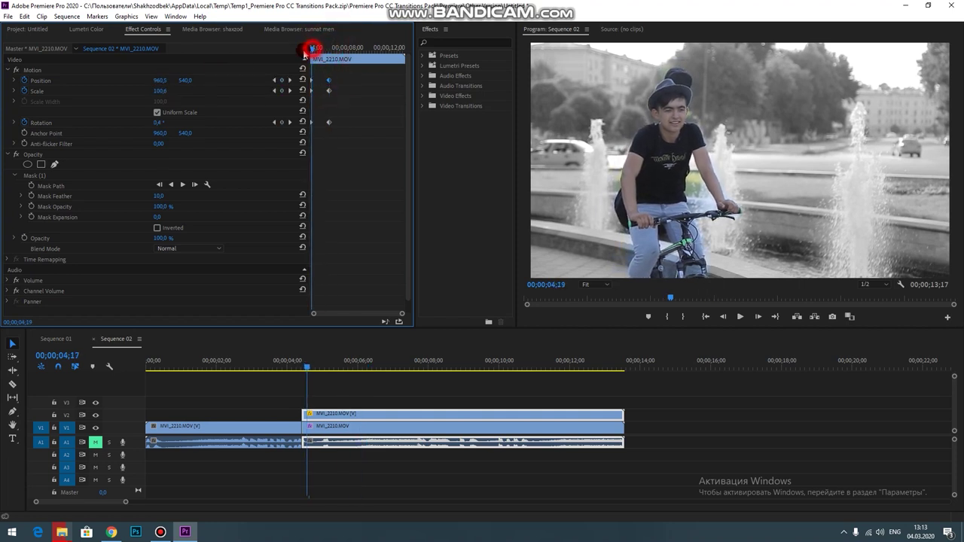
pyautogui.click(322, 426)
# Keyframe Position and Scale at 04;13, set Scale to 103, and preview.
pyautogui.click(309, 367)
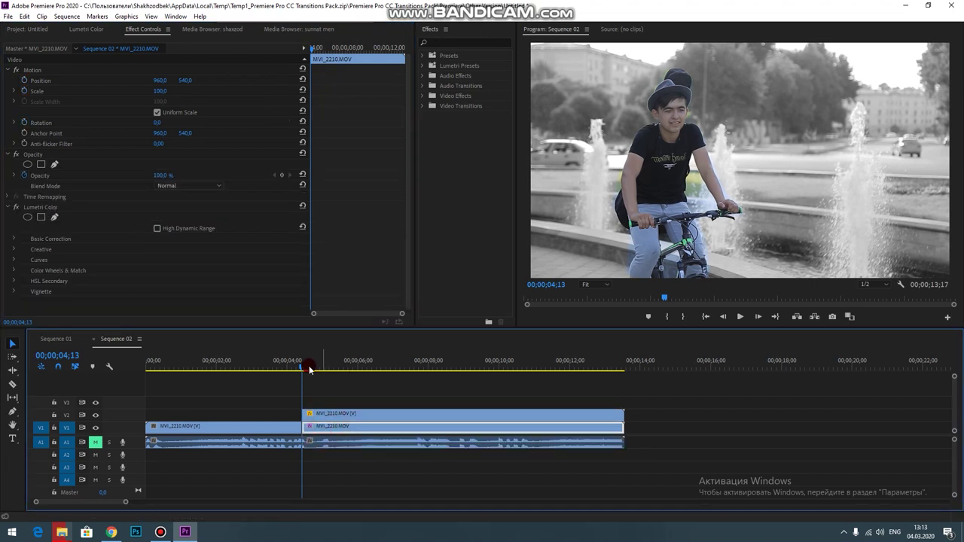
pyautogui.click(87, 138)
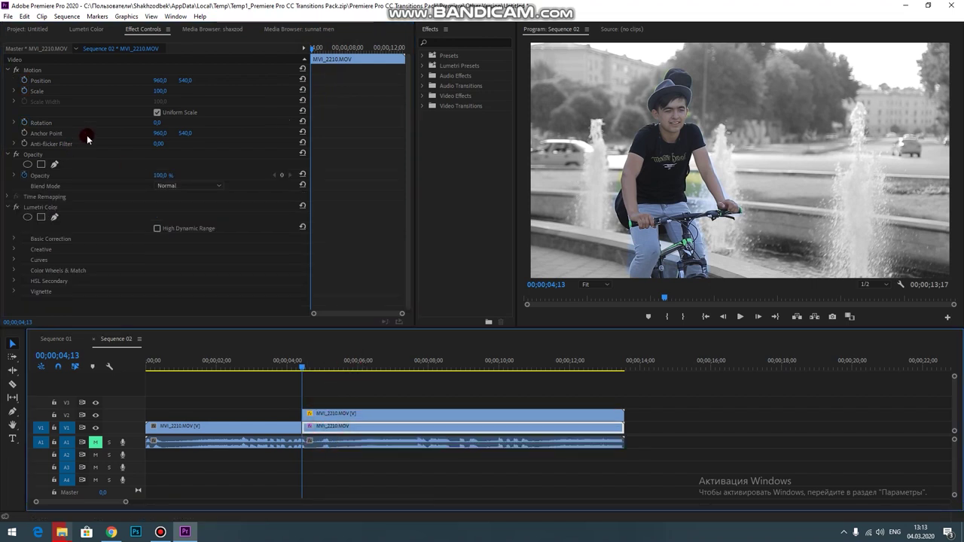
pyautogui.click(26, 81)
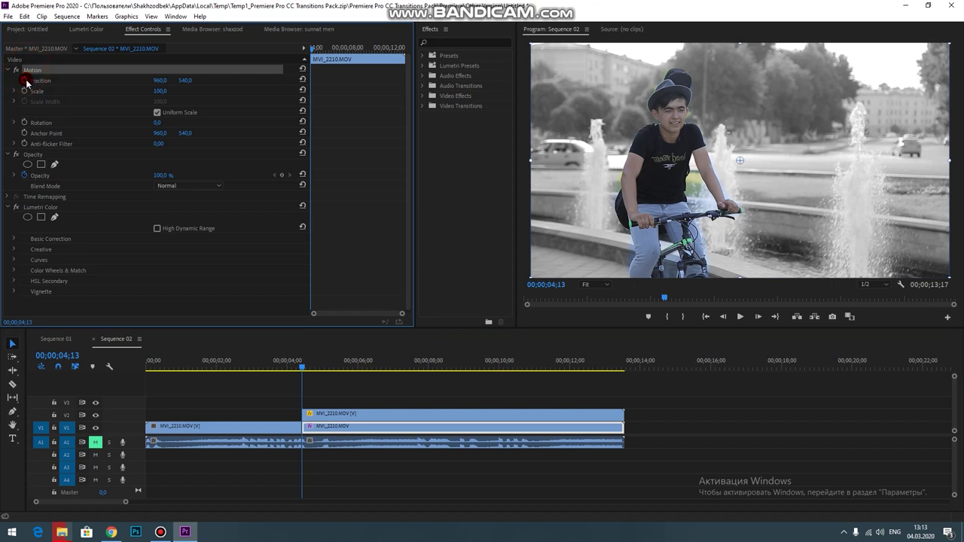
pyautogui.click(24, 91)
pyautogui.click(160, 92)
pyautogui.write('103')
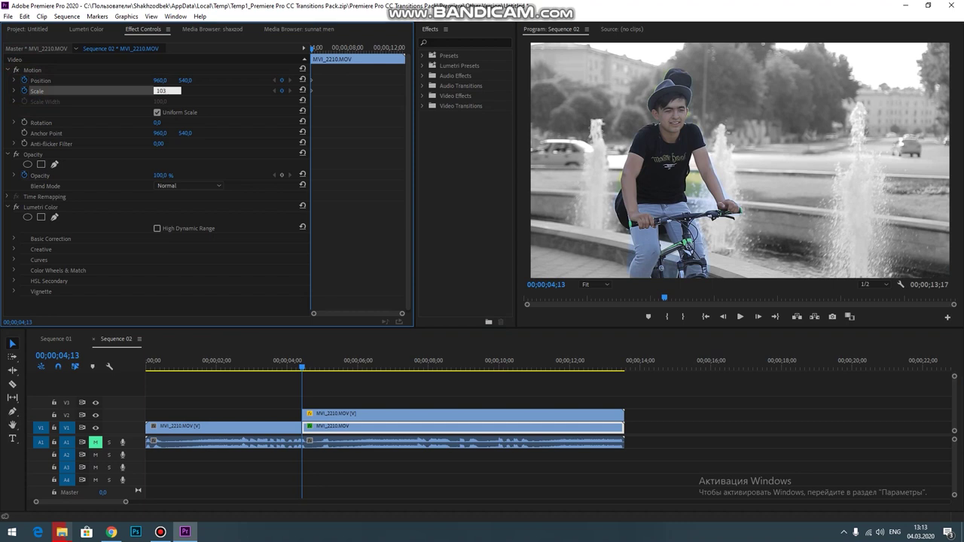
pyautogui.click(257, 175)
pyautogui.moveTo(304, 366); pyautogui.dragTo(300, 366)
pyautogui.click(730, 317)
pyautogui.click(743, 317)
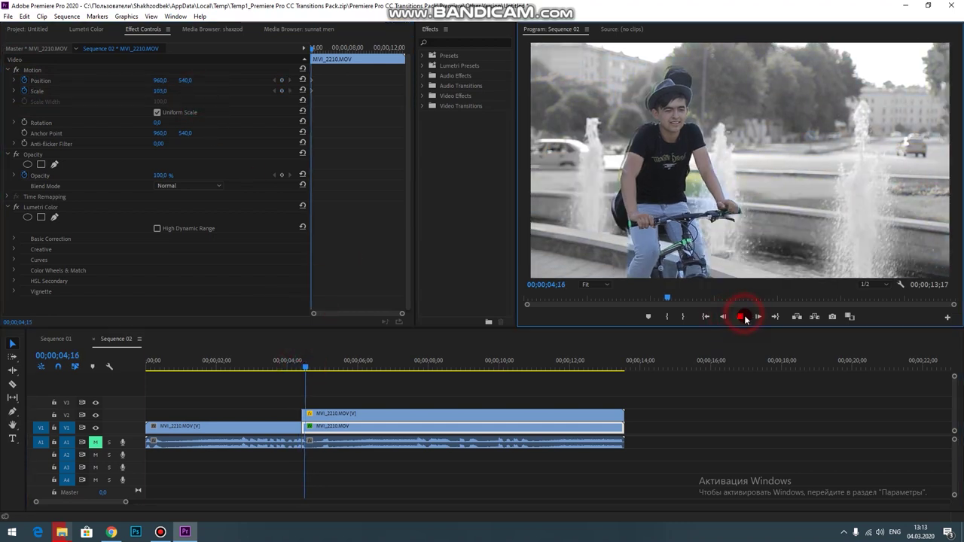
pyautogui.click(329, 362)
pyautogui.moveTo(325, 363); pyautogui.dragTo(305, 369)
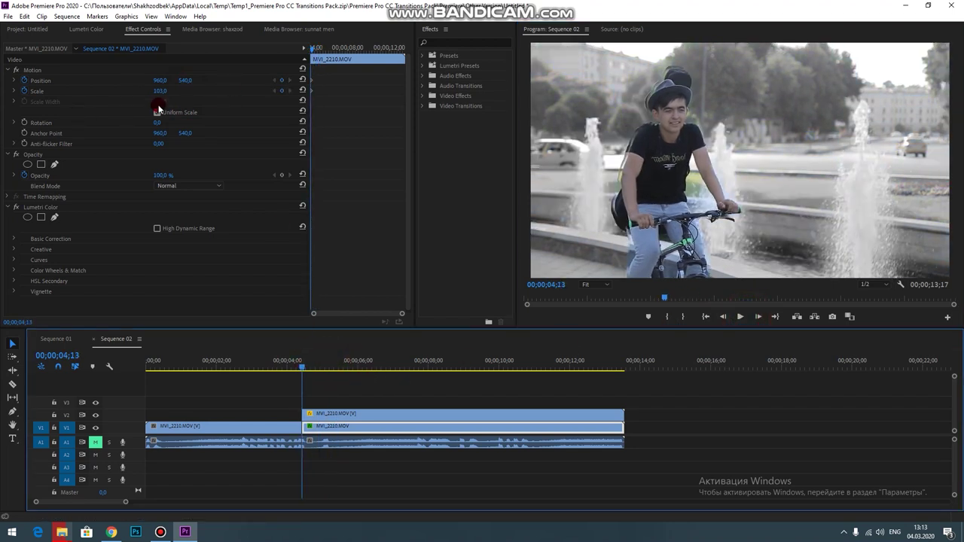
# Move the Scale keyframe to the clip end and set Scale 100 at the freeze point.
pyautogui.moveTo(310, 91); pyautogui.dragTo(413, 91)
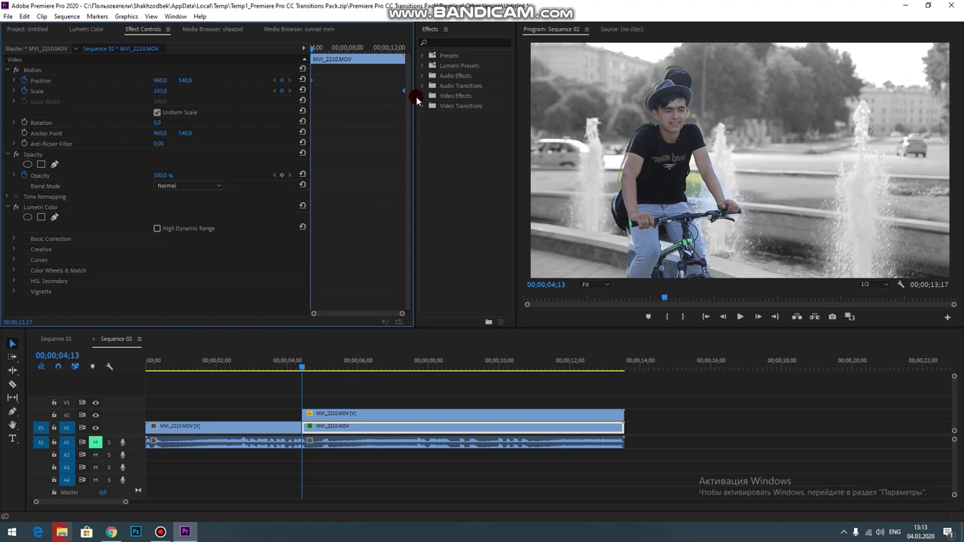
pyautogui.click(160, 91)
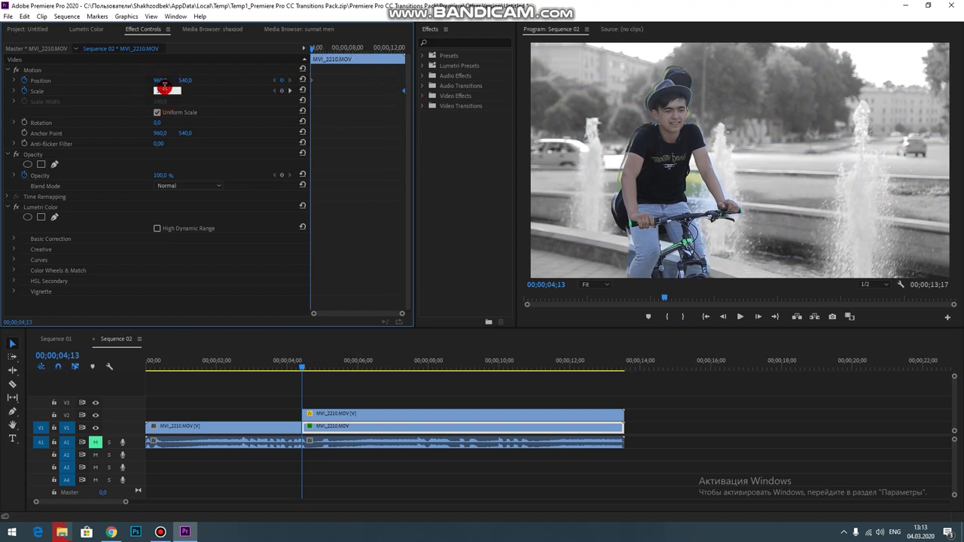
pyautogui.write('100')
pyautogui.click(330, 93)
pyautogui.press('space')
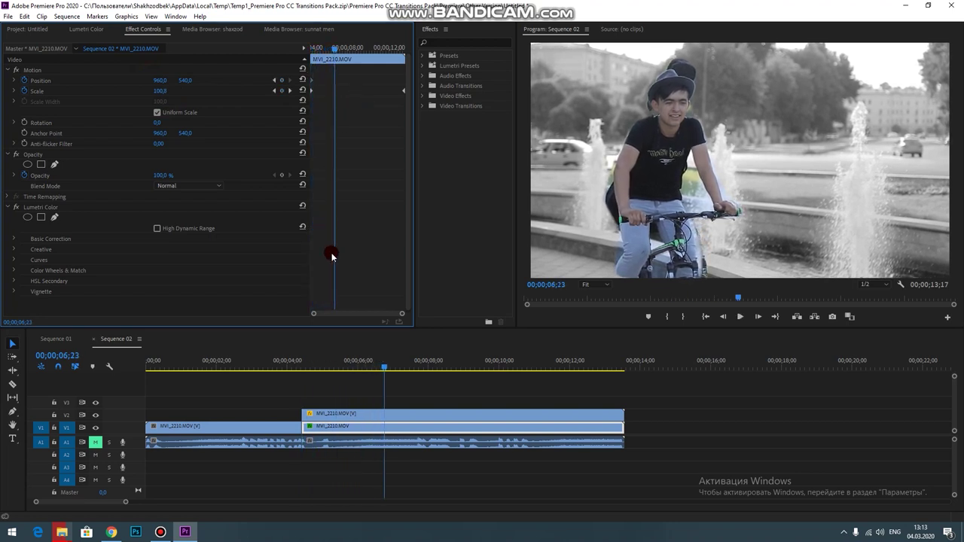
pyautogui.moveTo(377, 362); pyautogui.dragTo(305, 367)
pyautogui.click(74, 92)
# Import 5_Line_Fading from Downloads > video material > Новая папка into the project.
pyautogui.click(20, 34)
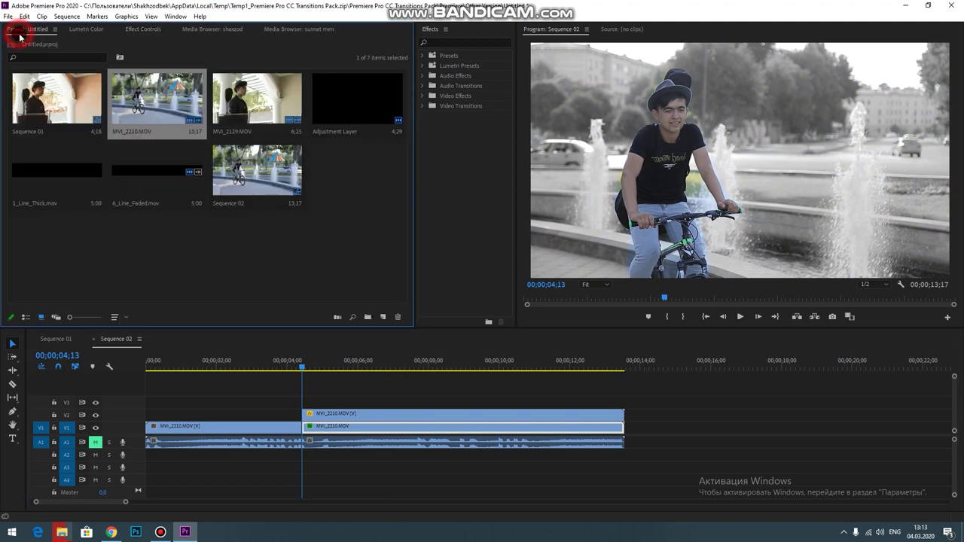
pyautogui.click(365, 285)
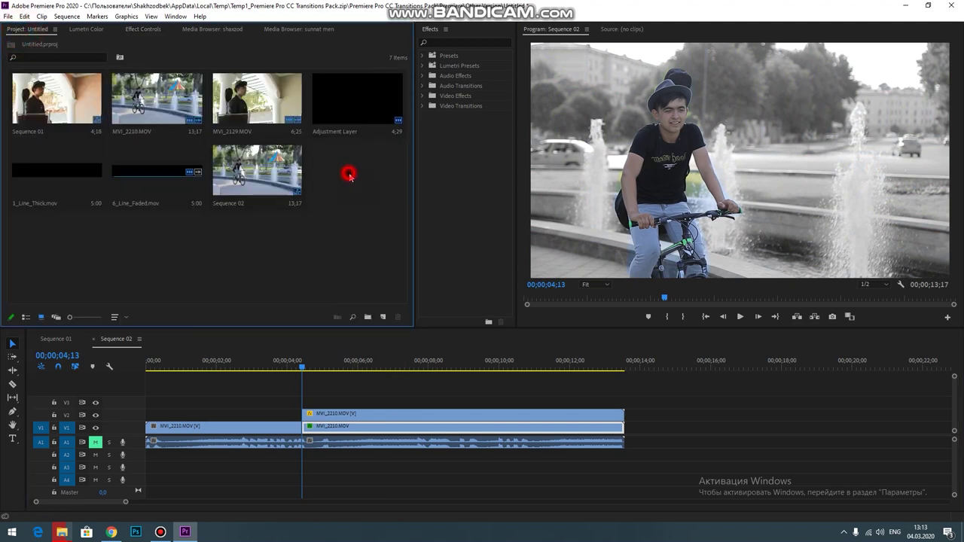
pyautogui.doubleClick(348, 175)
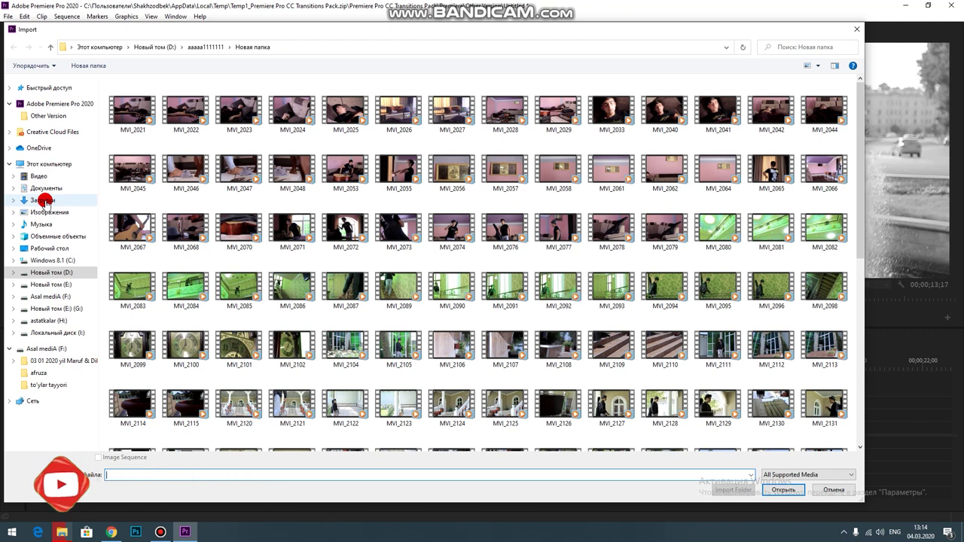
pyautogui.click(44, 202)
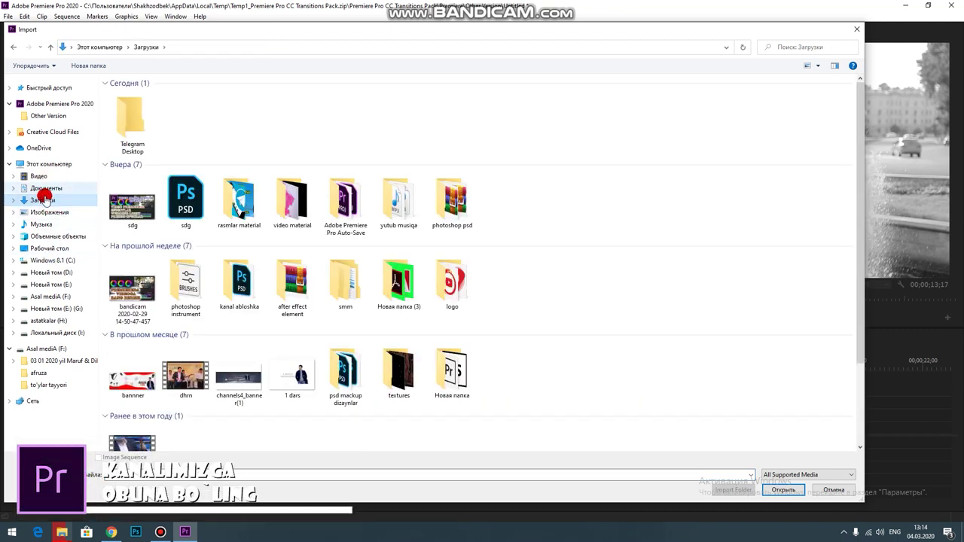
pyautogui.doubleClick(290, 209)
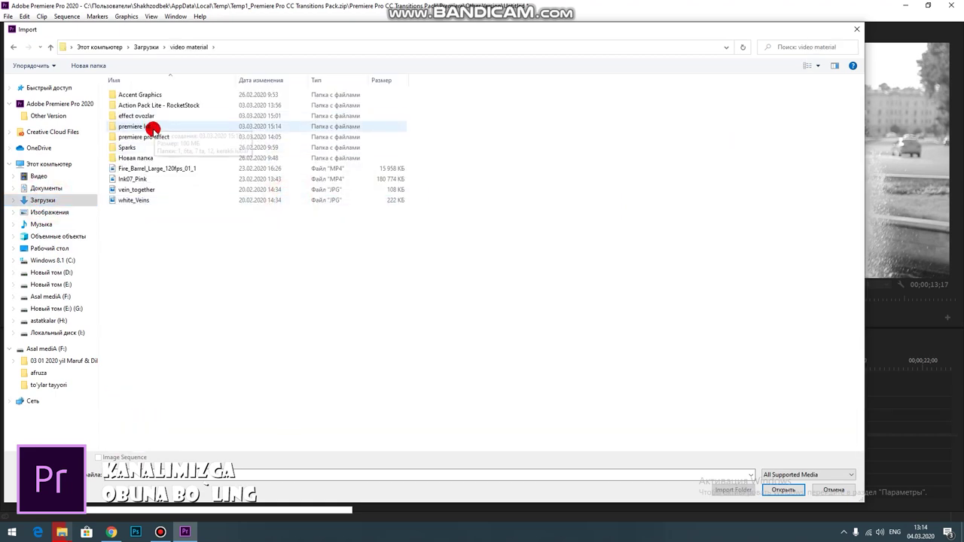
pyautogui.doubleClick(127, 148)
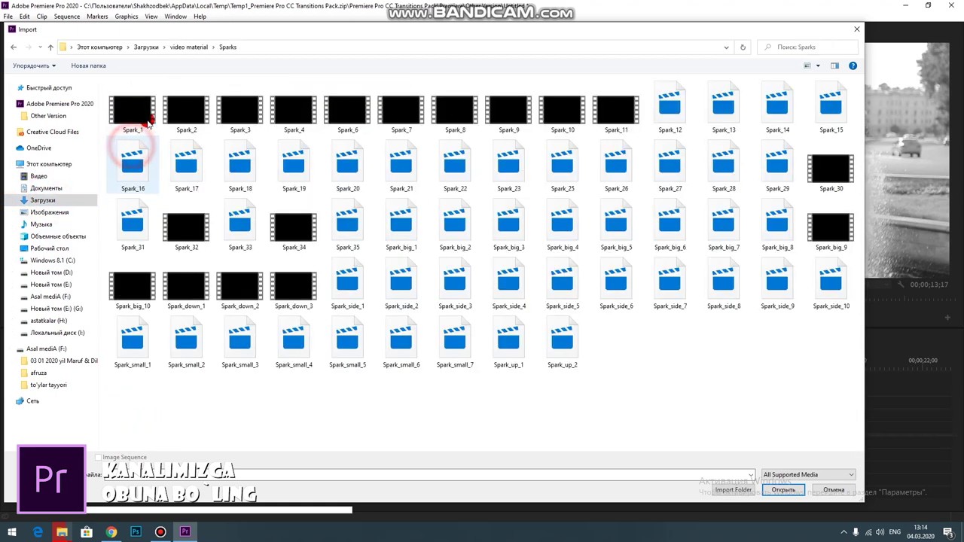
pyautogui.hotkey('alt', 'Left')
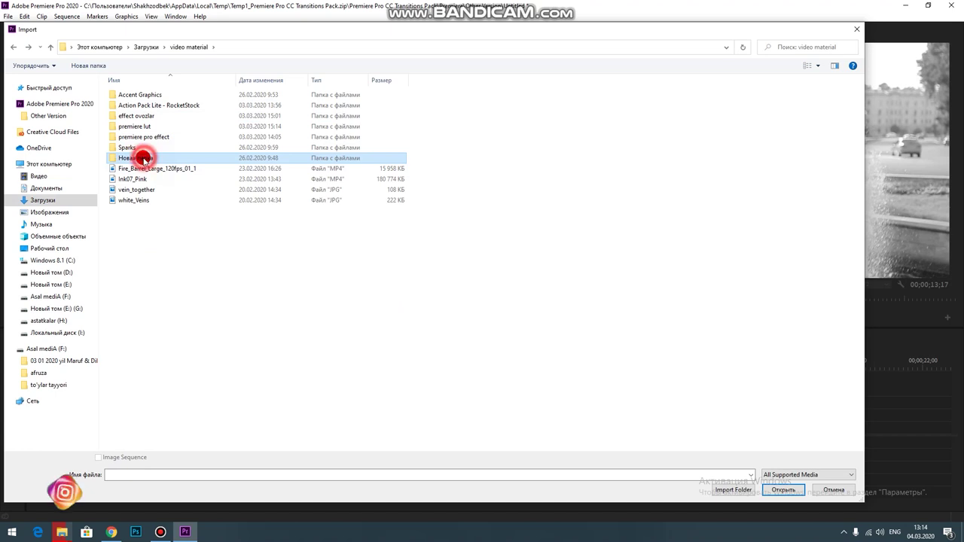
pyautogui.doubleClick(135, 152)
pyautogui.click(192, 118)
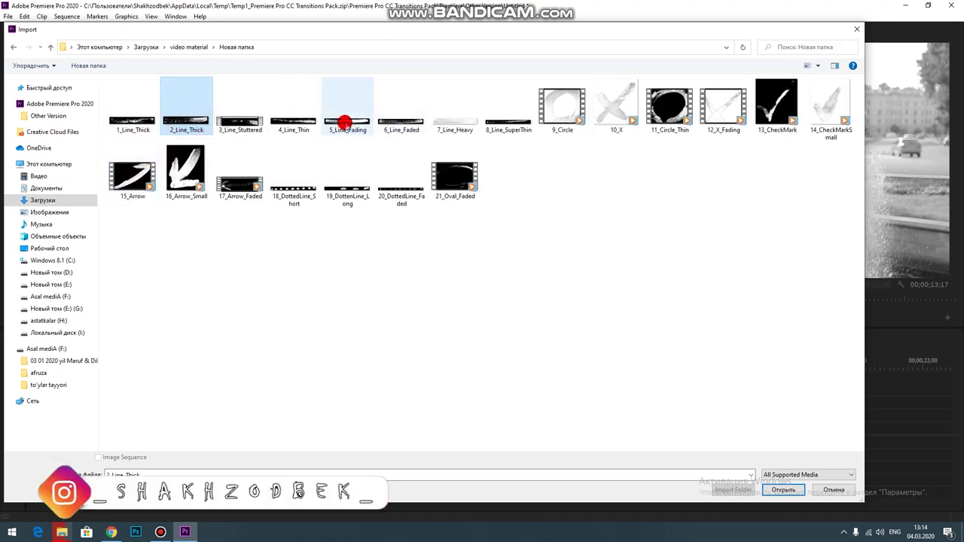
pyautogui.click(345, 122)
pyautogui.click(783, 489)
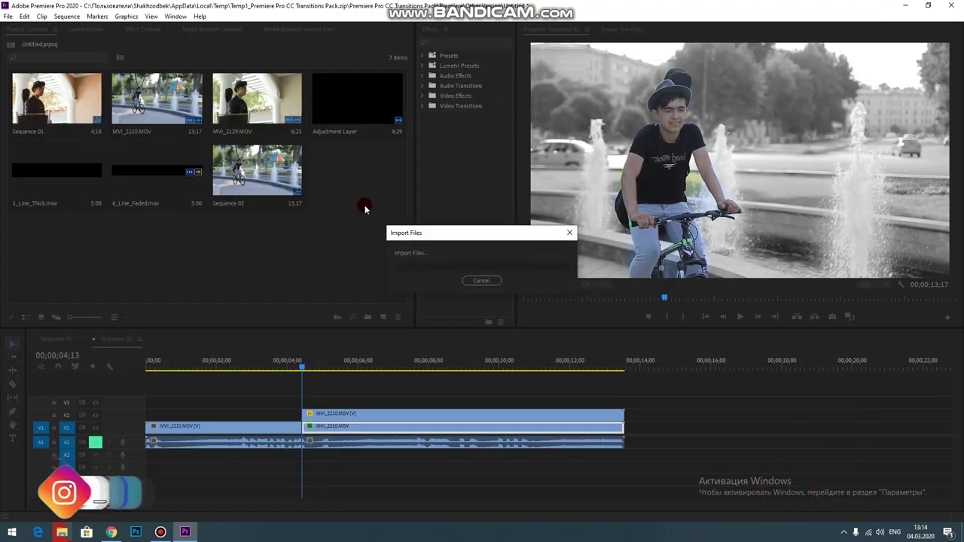
# Place 5_Line_Fading.mov on V2 at the freeze point, under the top cyclist clip.
pyautogui.click(350, 171)
pyautogui.moveTo(350, 171); pyautogui.dragTo(332, 409)
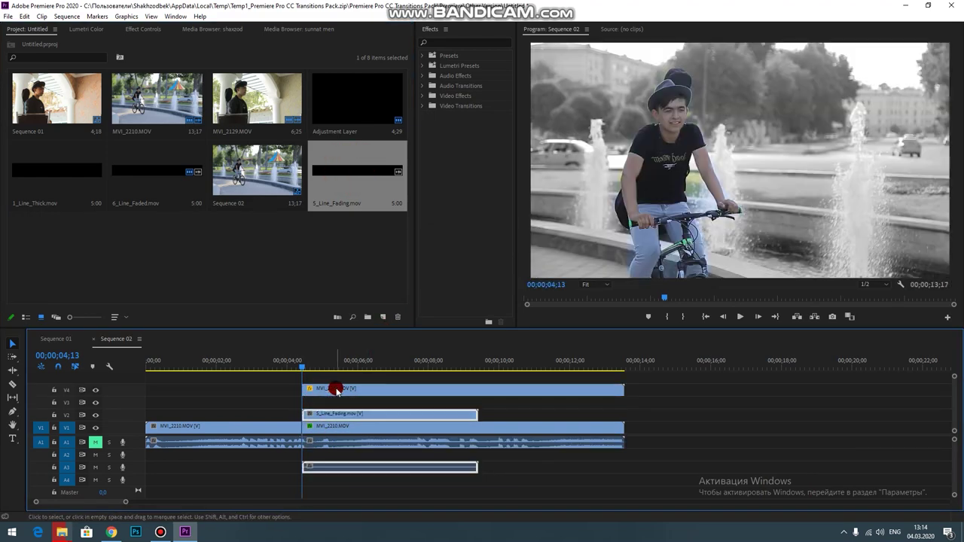
pyautogui.moveTo(332, 409); pyautogui.dragTo(333, 407)
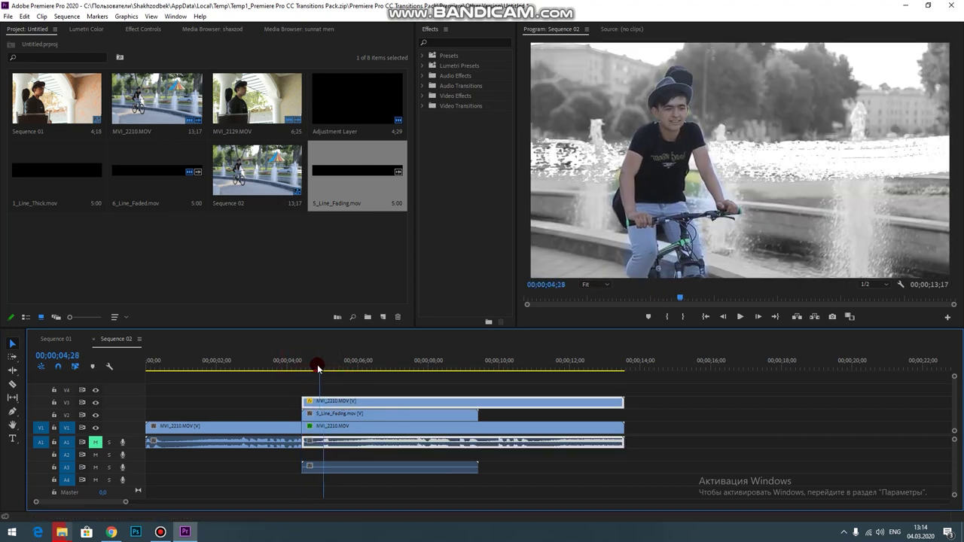
pyautogui.moveTo(297, 365); pyautogui.dragTo(311, 367)
# Set the 5_Line_Fading clip's Scale to 80.
pyautogui.click(338, 412)
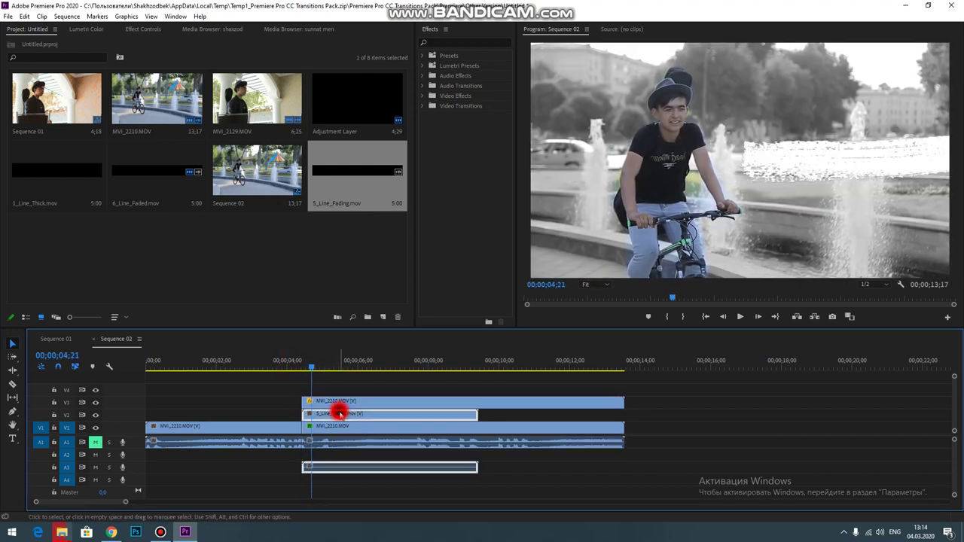
pyautogui.click(139, 32)
pyautogui.moveTo(160, 91)
pyautogui.mouseDown()
pyautogui.moveTo(143, 91)
pyautogui.moveTo(160, 91)
pyautogui.mouseUp()
pyautogui.click(164, 79)
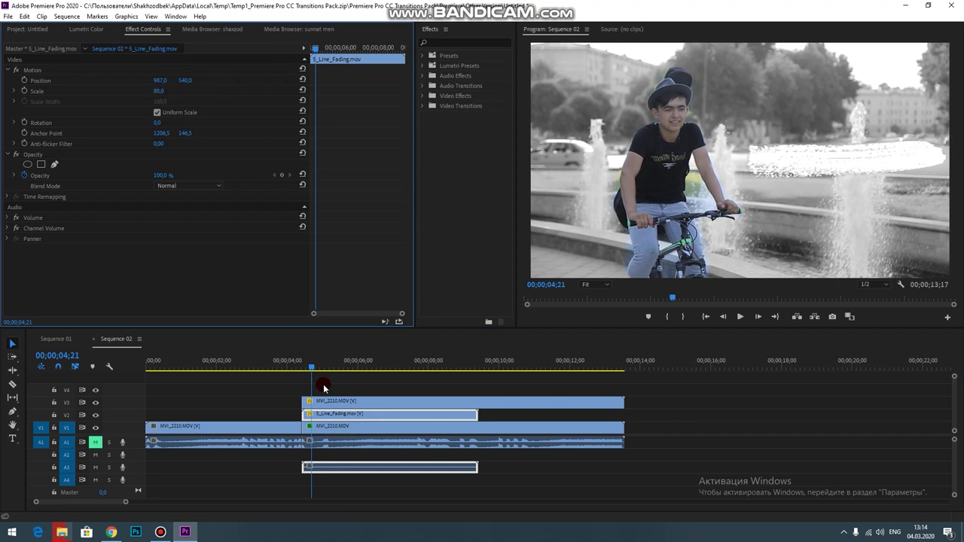
# Play the streak and park on the frame where the line is fully drawn.
pyautogui.click(302, 361)
pyautogui.press('space')
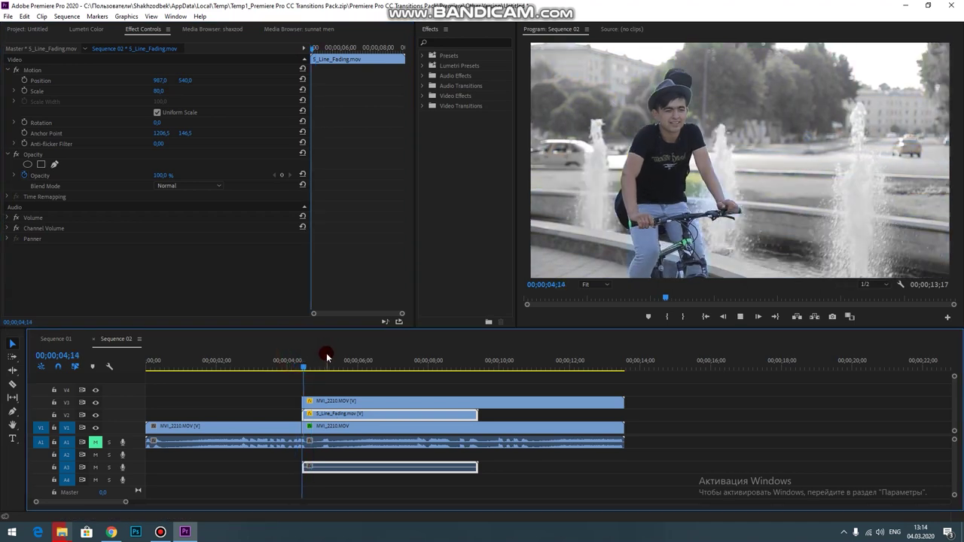
pyautogui.press('space')
pyautogui.moveTo(371, 361); pyautogui.dragTo(302, 377)
pyautogui.moveTo(303, 369); pyautogui.dragTo(311, 369)
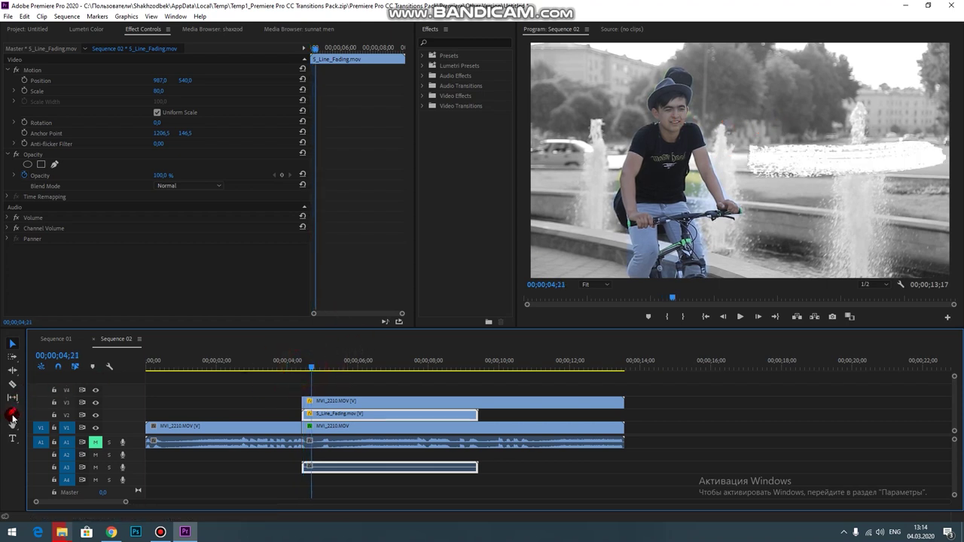
pyautogui.click(13, 440)
# Type a YOUR NAME title over the white streak and nudge it slightly lower.
pyautogui.click(757, 156)
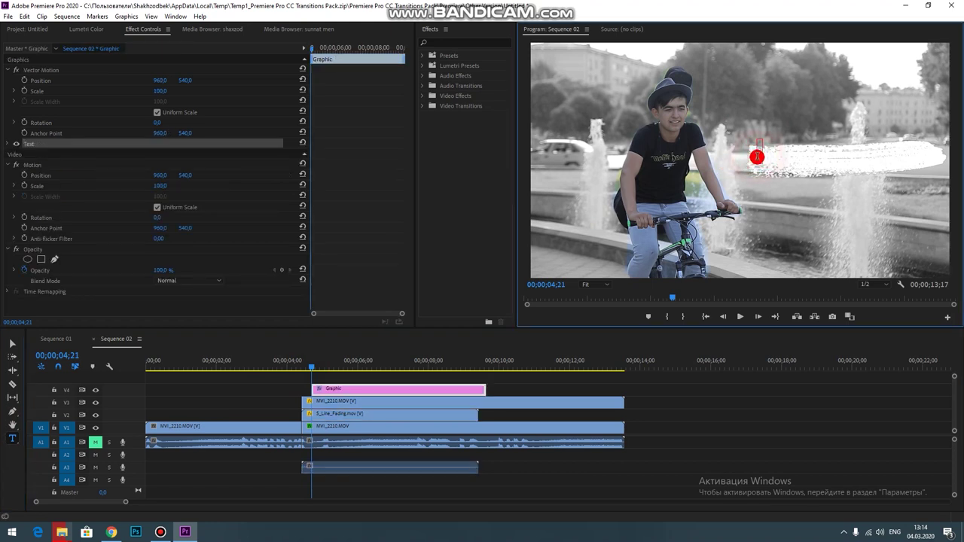
pyautogui.write('YOUR')
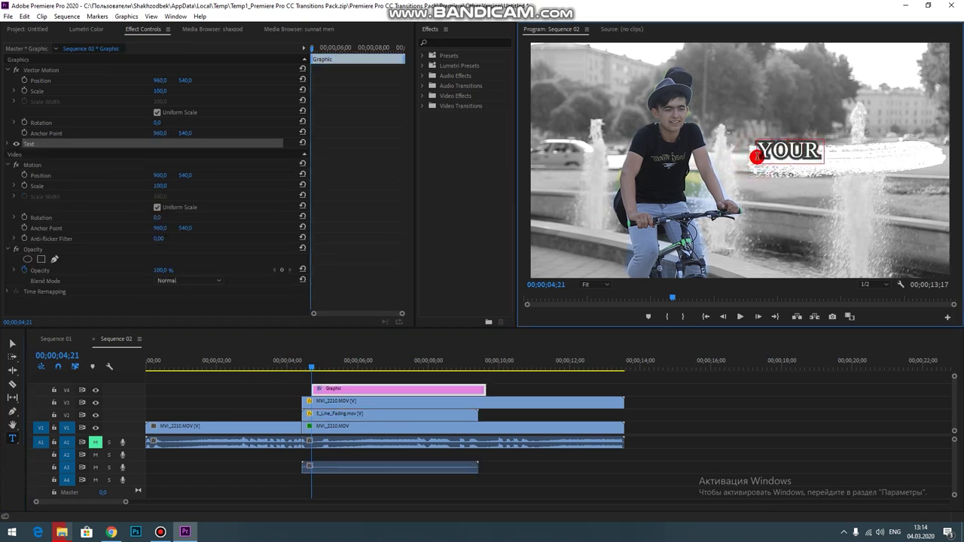
pyautogui.write(' NAME')
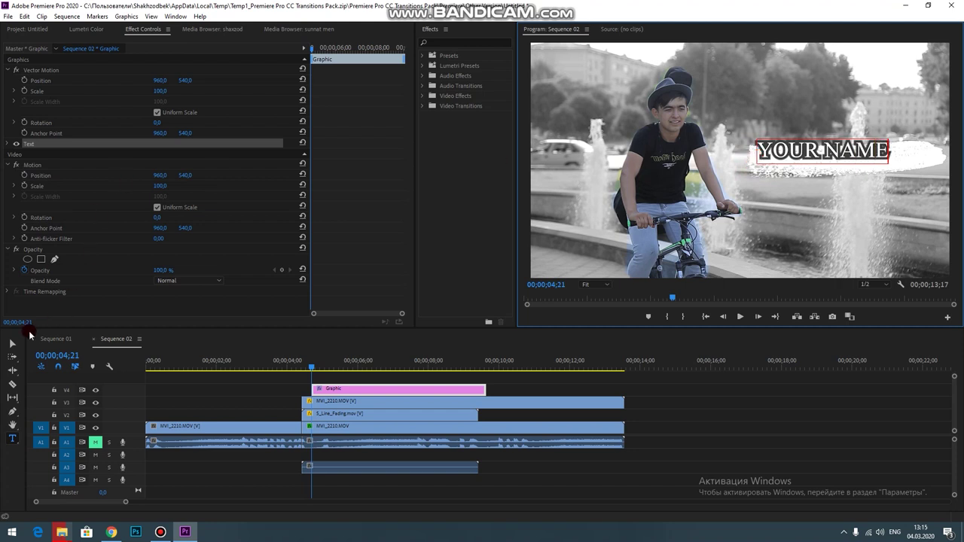
pyautogui.click(11, 341)
pyautogui.moveTo(805, 144); pyautogui.dragTo(840, 153)
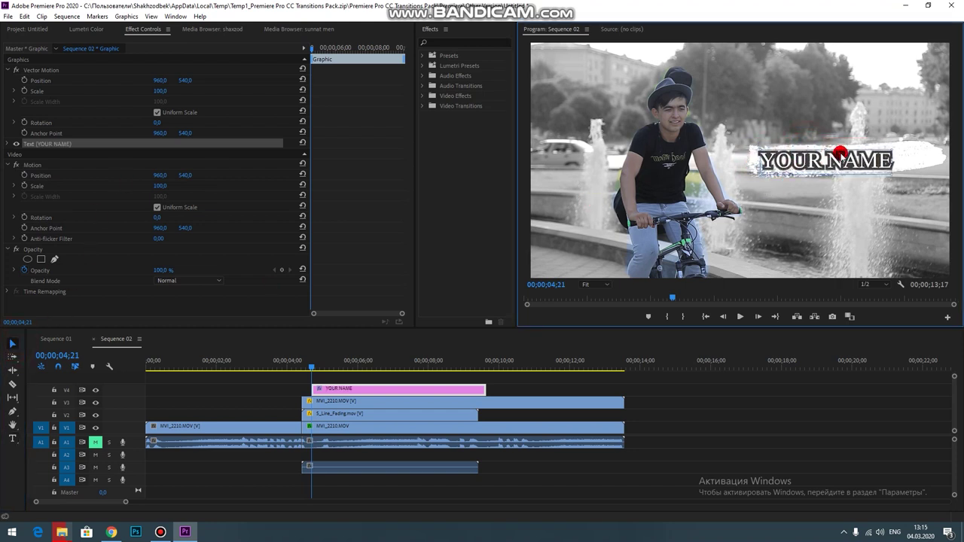
# Rotate the YOUR NAME text so it tilts upward to the right.
pyautogui.click(899, 144)
pyautogui.click(897, 142)
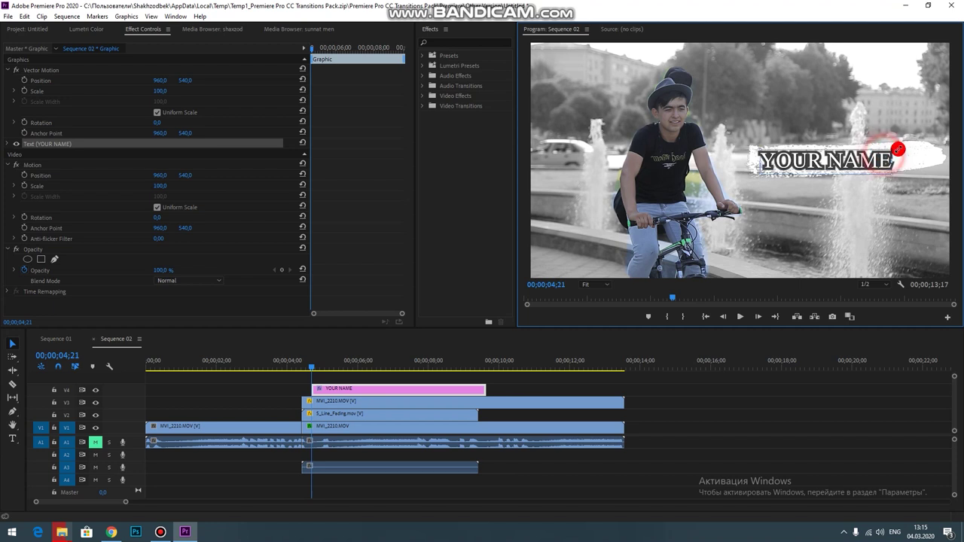
pyautogui.click(895, 140)
pyautogui.moveTo(895, 140); pyautogui.dragTo(860, 158)
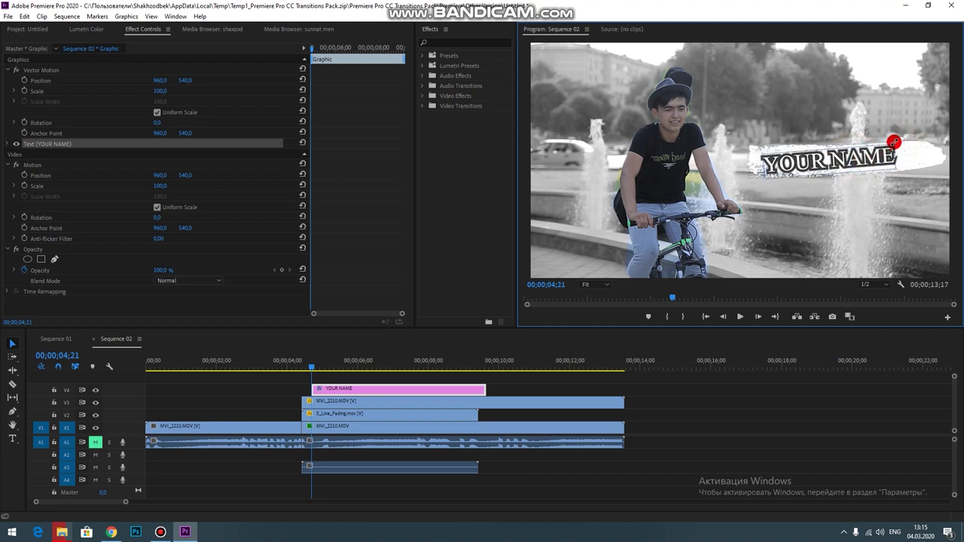
# Trim the YOUR NAME clip on V4 to start and end with the 5_Line_Fading streak.
pyautogui.click(324, 389)
pyautogui.moveTo(324, 388); pyautogui.dragTo(341, 388)
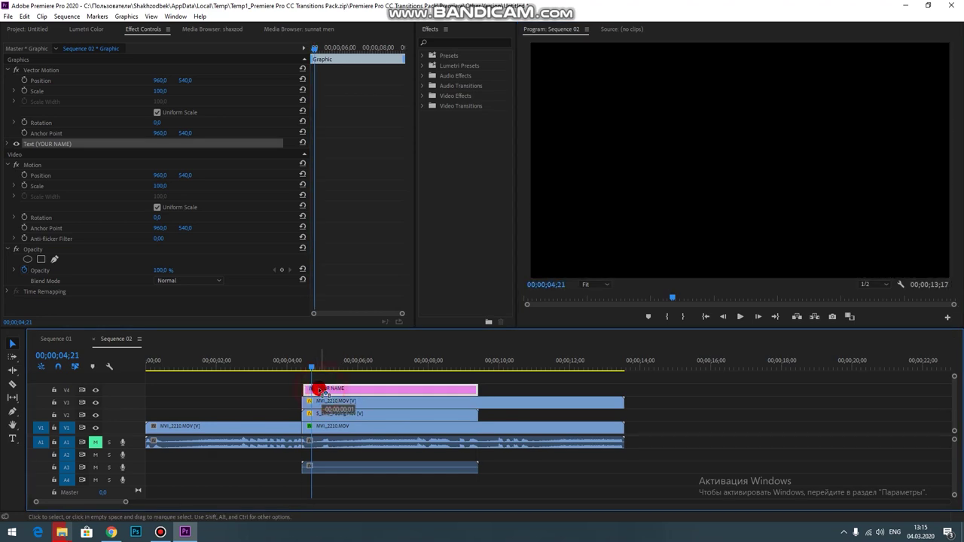
pyautogui.click(445, 387)
pyautogui.moveTo(473, 386); pyautogui.dragTo(490, 384)
pyautogui.click(156, 29)
pyautogui.click(15, 145)
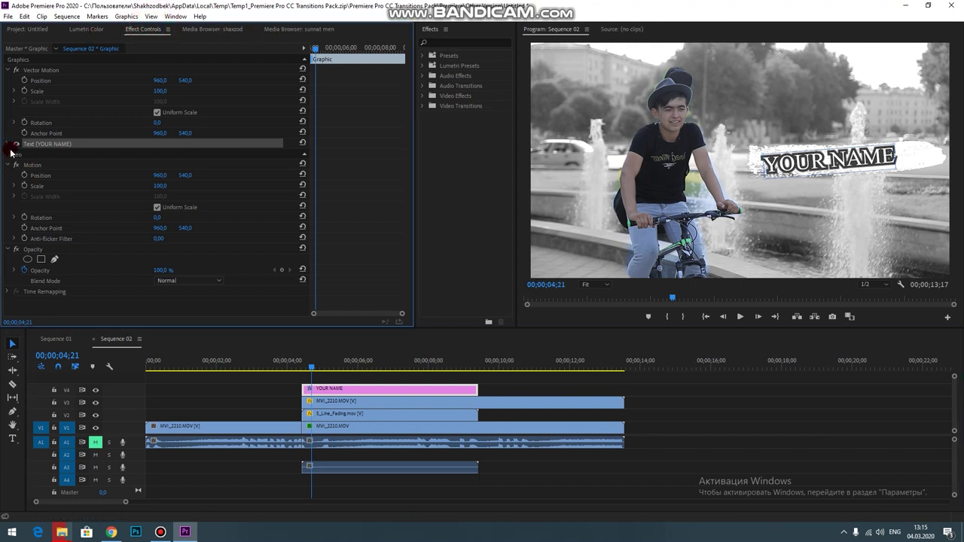
# Draw a four-point Pen mask on the title's Opacity around the YOUR NAME text.
pyautogui.click(26, 259)
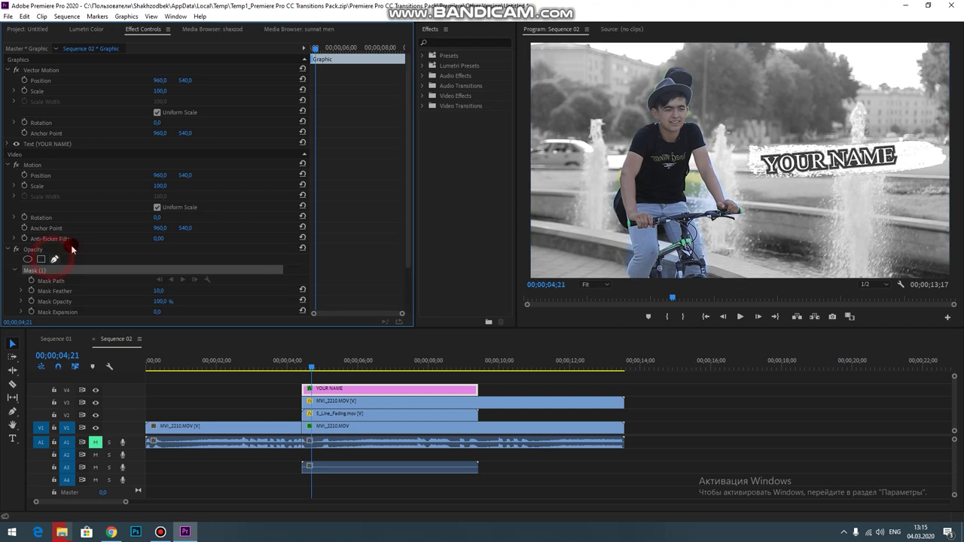
pyautogui.click(739, 130)
pyautogui.click(746, 204)
pyautogui.click(914, 175)
pyautogui.click(900, 115)
pyautogui.click(740, 132)
# Leave the mask non-inverted and set a Mask Path keyframe at 00;00;04;13.
pyautogui.scroll(-2, 231, 229)
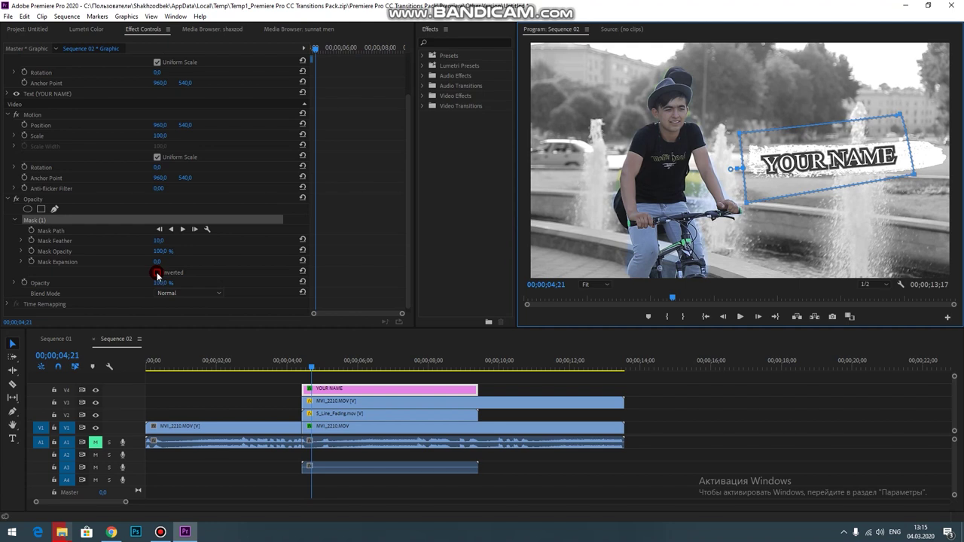
pyautogui.click(156, 273)
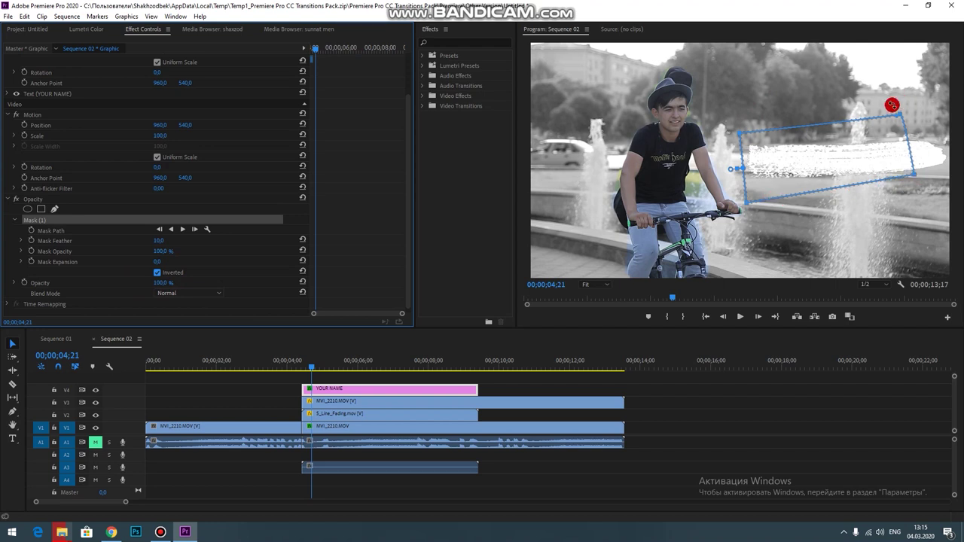
pyautogui.click(172, 249)
pyautogui.moveTo(311, 364); pyautogui.dragTo(304, 368)
pyautogui.click(135, 272)
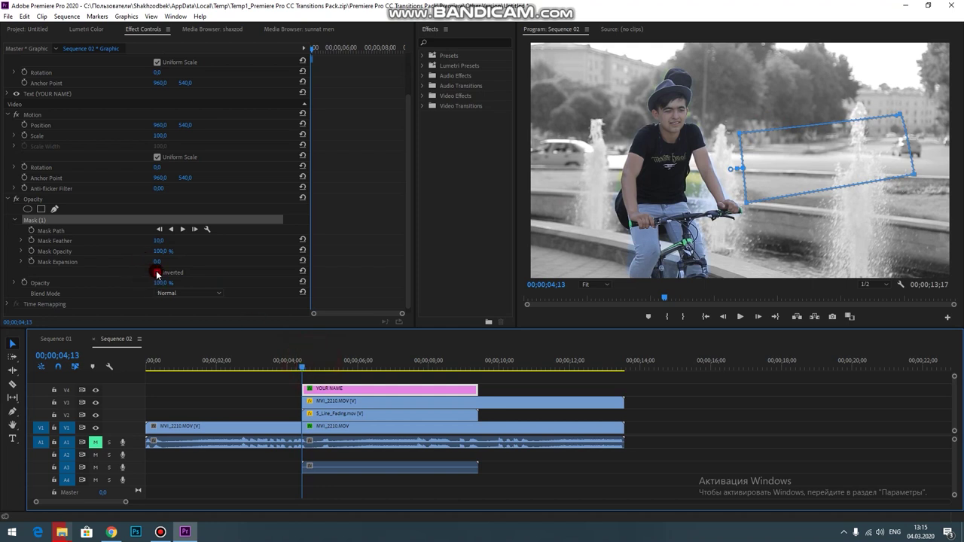
pyautogui.click(157, 273)
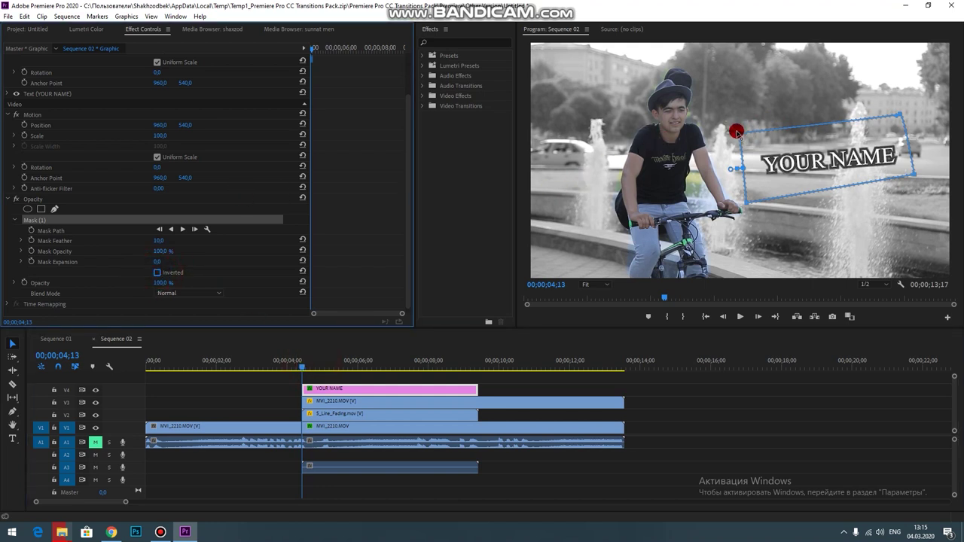
pyautogui.click(263, 299)
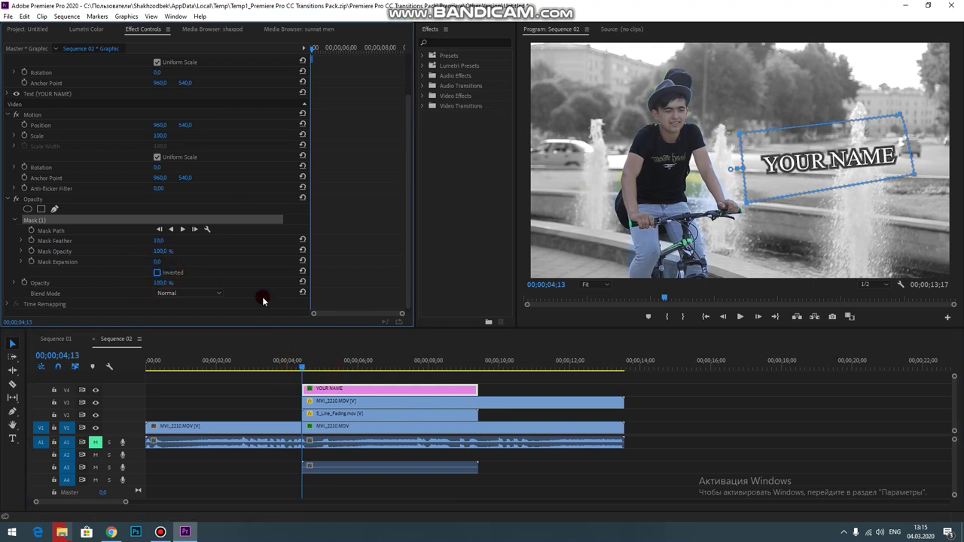
pyautogui.click(31, 230)
pyautogui.click(363, 97)
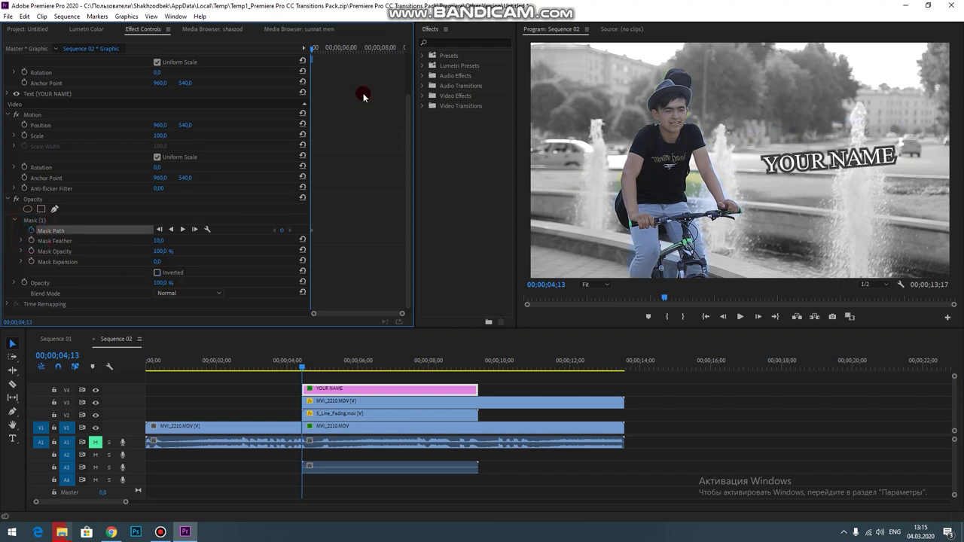
# At 00;00;04;16, shrink the mask toward the right so YOUR NAME is hidden.
pyautogui.moveTo(313, 47); pyautogui.dragTo(313, 47)
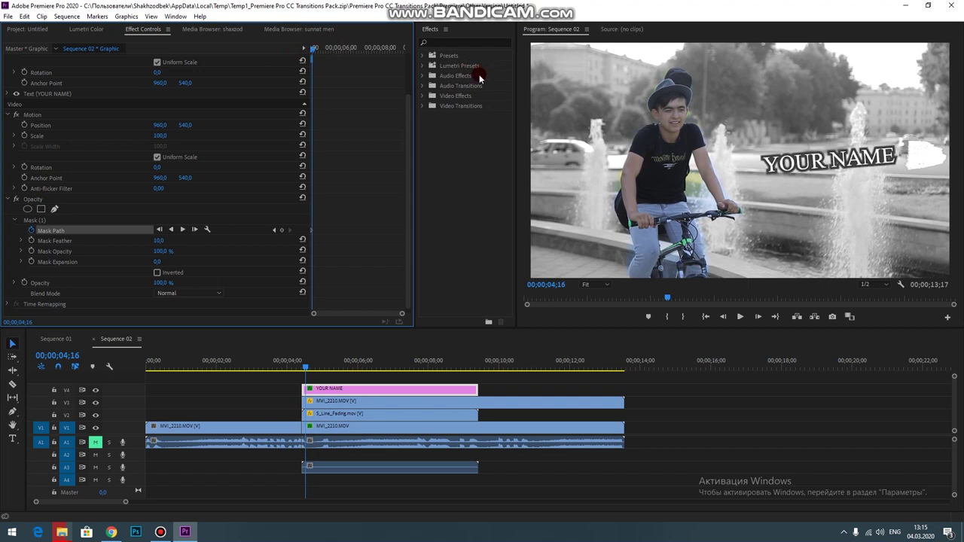
pyautogui.click(56, 220)
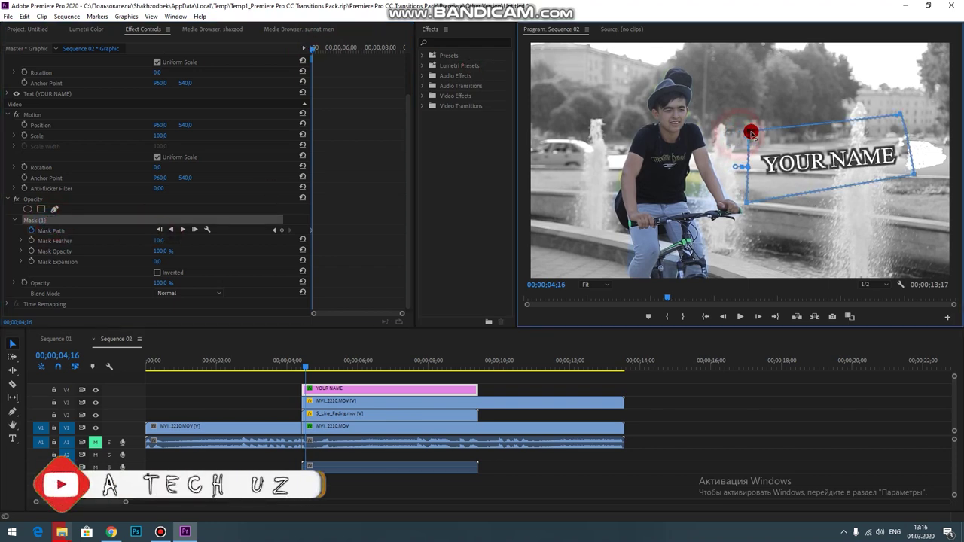
pyautogui.moveTo(751, 134); pyautogui.dragTo(887, 113)
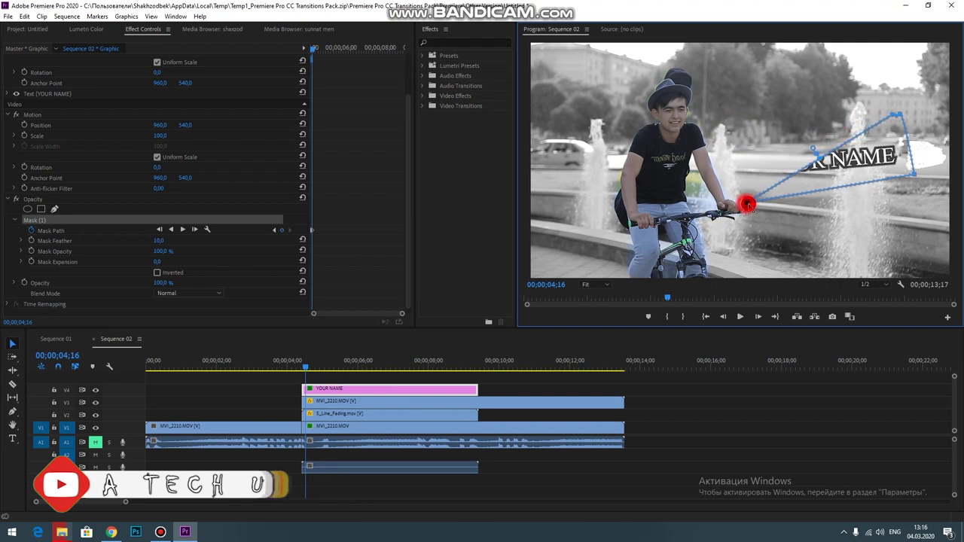
pyautogui.moveTo(747, 204); pyautogui.dragTo(901, 193)
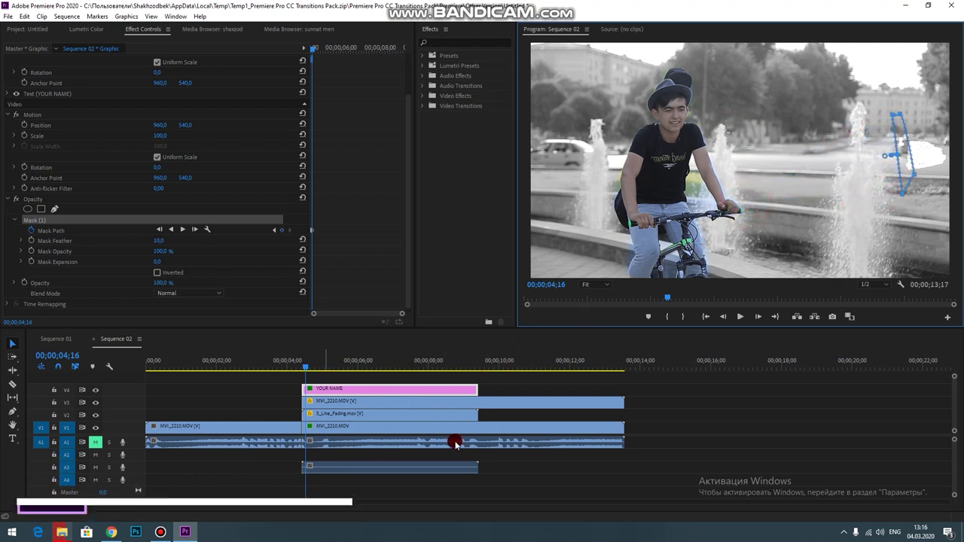
# Zoom the timeline in, then at 00;00;04;17 widen the mask to reveal ME.
pyautogui.moveTo(124, 504); pyautogui.dragTo(110, 506)
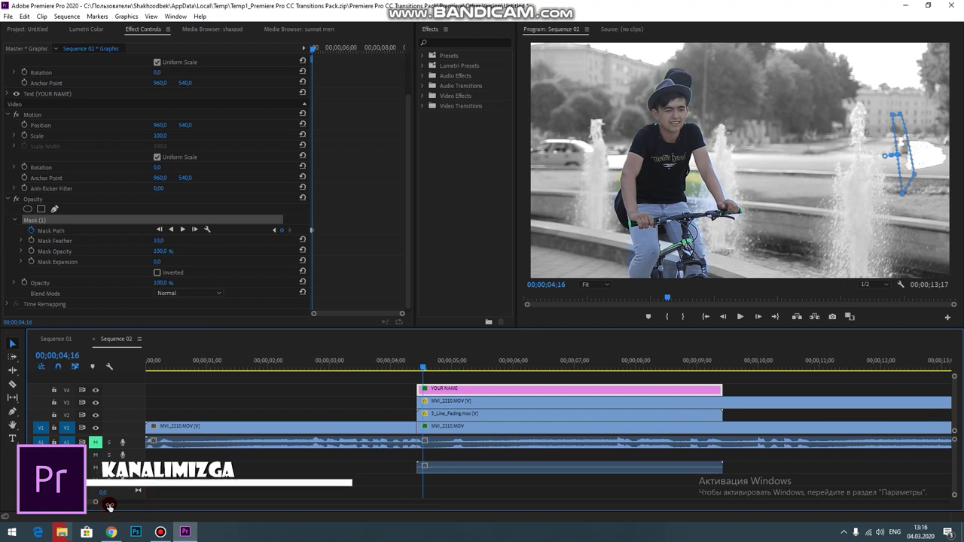
pyautogui.press('=')
pyautogui.press('=')
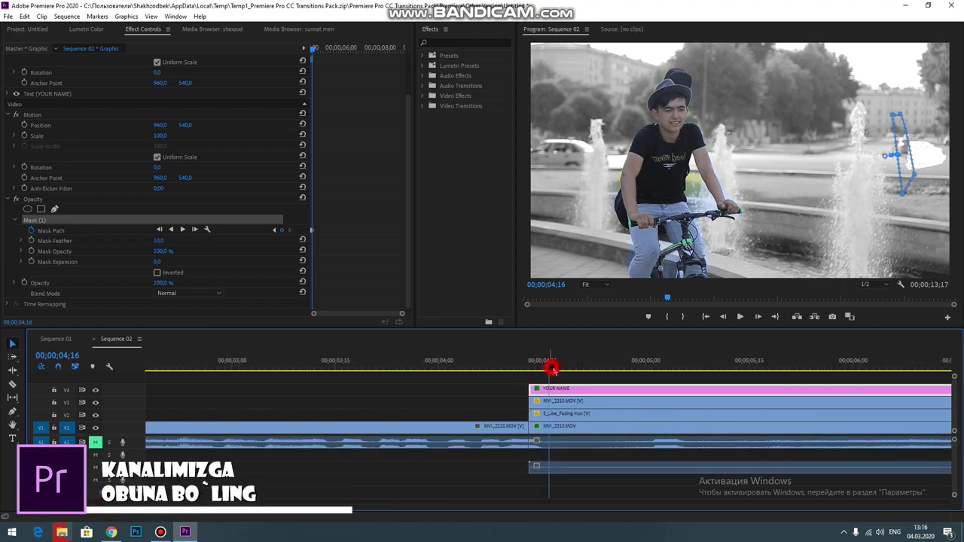
pyautogui.moveTo(552, 368); pyautogui.dragTo(558, 369)
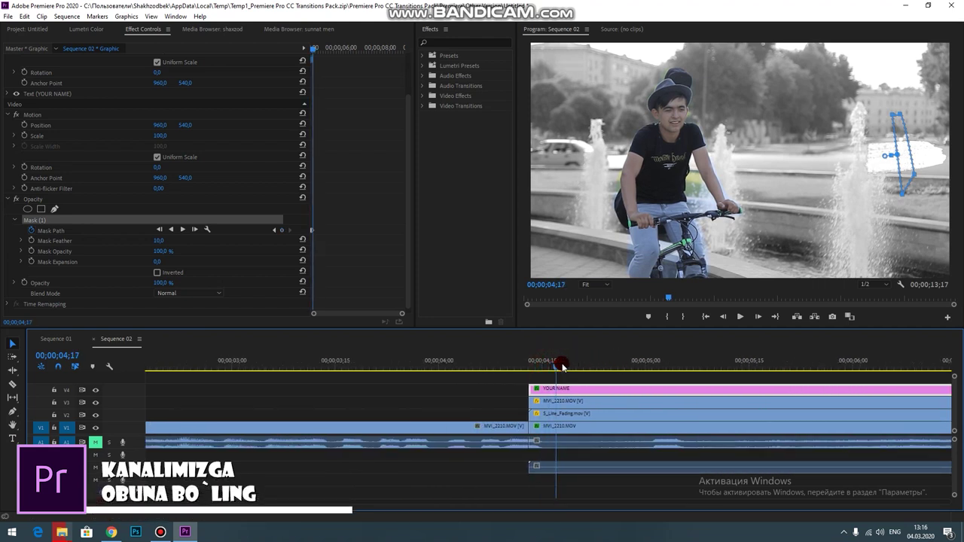
pyautogui.moveTo(912, 105); pyautogui.dragTo(862, 118)
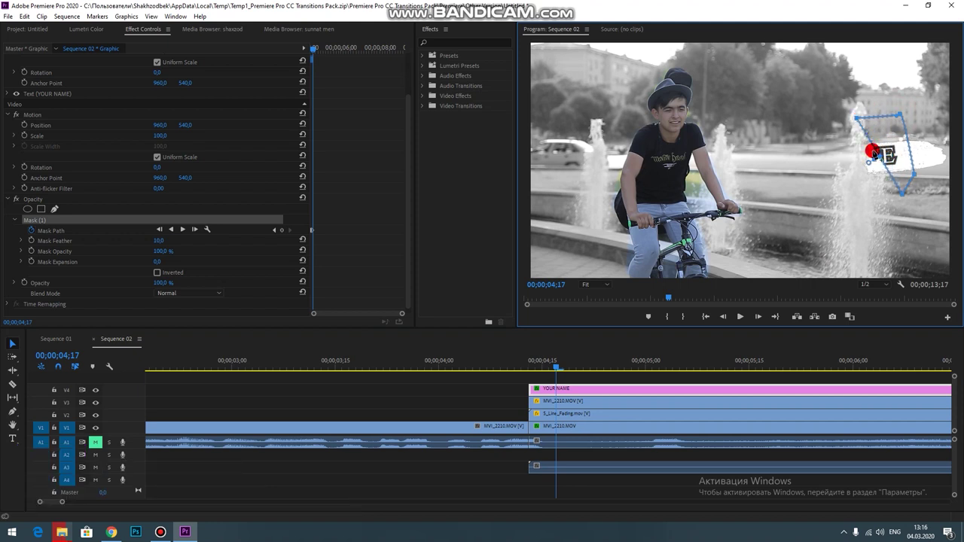
pyautogui.moveTo(904, 198); pyautogui.dragTo(875, 194)
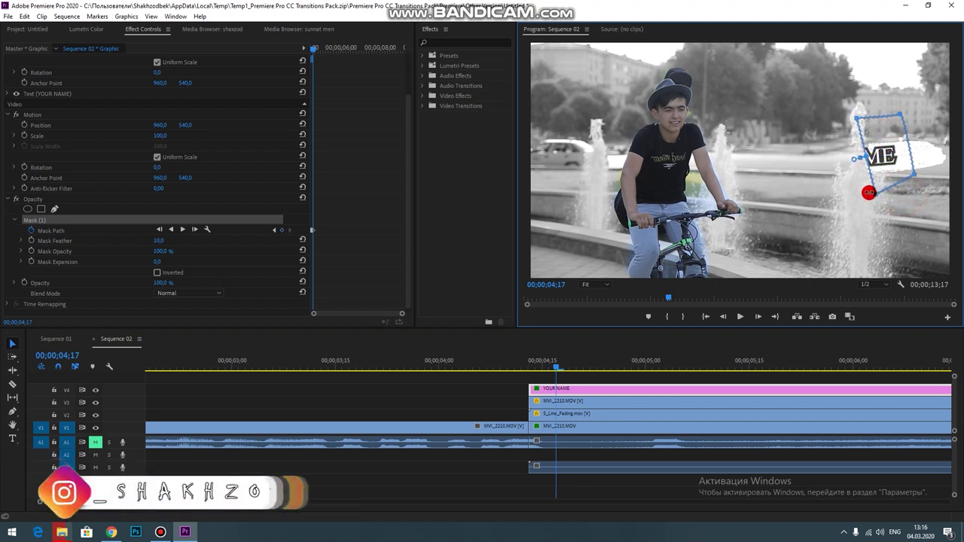
pyautogui.click(558, 366)
# Advance frame by frame from 00;00;04;18, widening the mask to reveal UR NAME.
pyautogui.moveTo(557, 365); pyautogui.dragTo(563, 367)
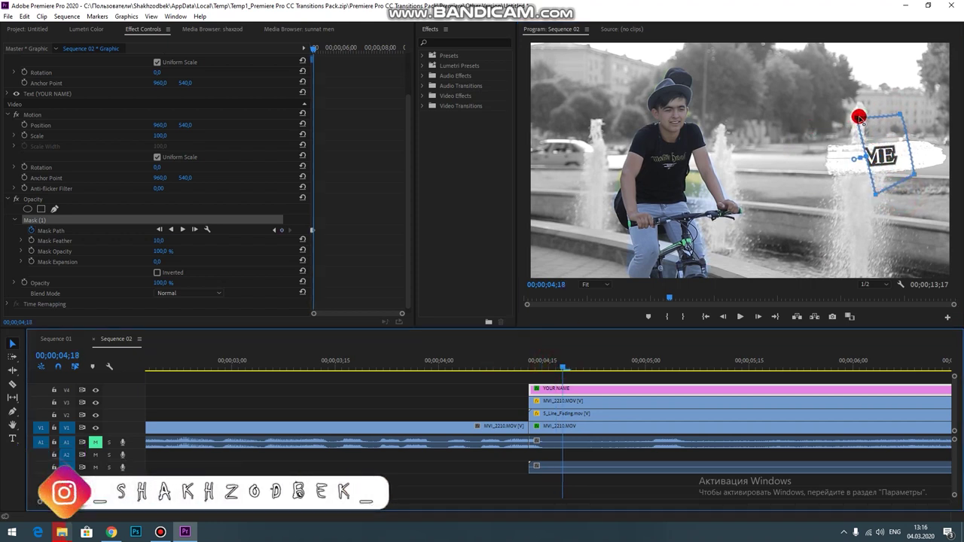
pyautogui.moveTo(859, 118); pyautogui.dragTo(821, 119)
pyautogui.moveTo(875, 195); pyautogui.dragTo(834, 201)
pyautogui.moveTo(564, 366); pyautogui.dragTo(577, 369)
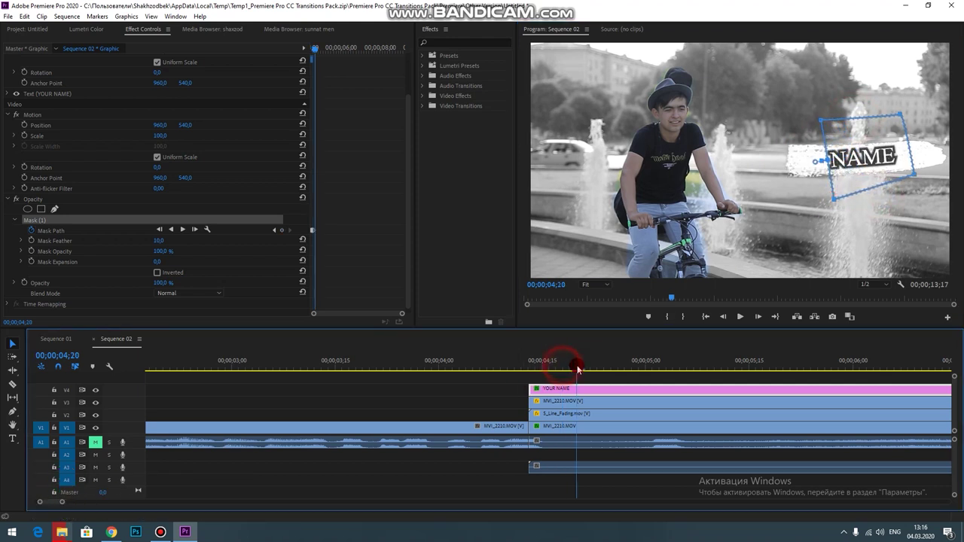
pyautogui.moveTo(819, 121); pyautogui.dragTo(786, 121)
pyautogui.moveTo(831, 200); pyautogui.dragTo(798, 202)
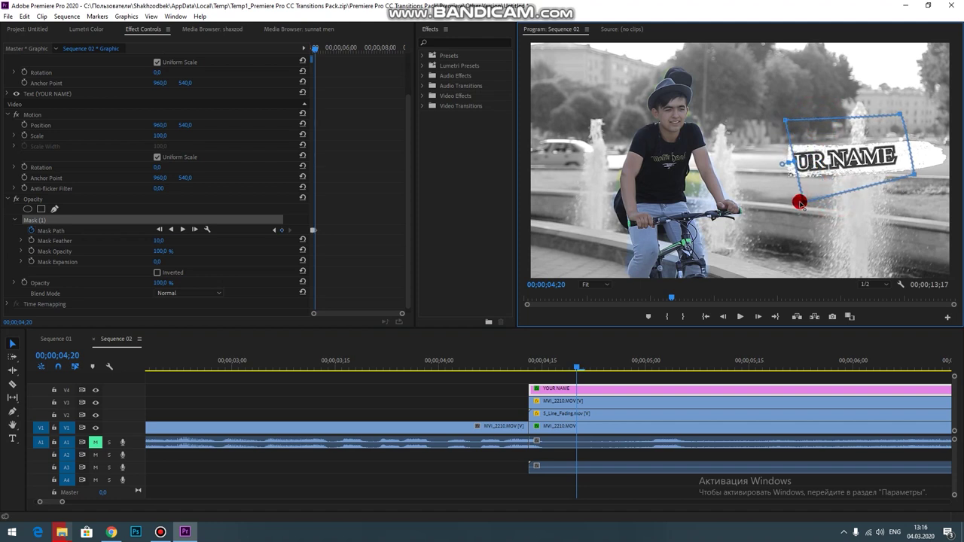
# At 00;00;04;21 widen the mask to reveal all of YOUR NAME, then check the reveal.
pyautogui.moveTo(578, 367); pyautogui.dragTo(584, 367)
pyautogui.moveTo(785, 119); pyautogui.dragTo(740, 123)
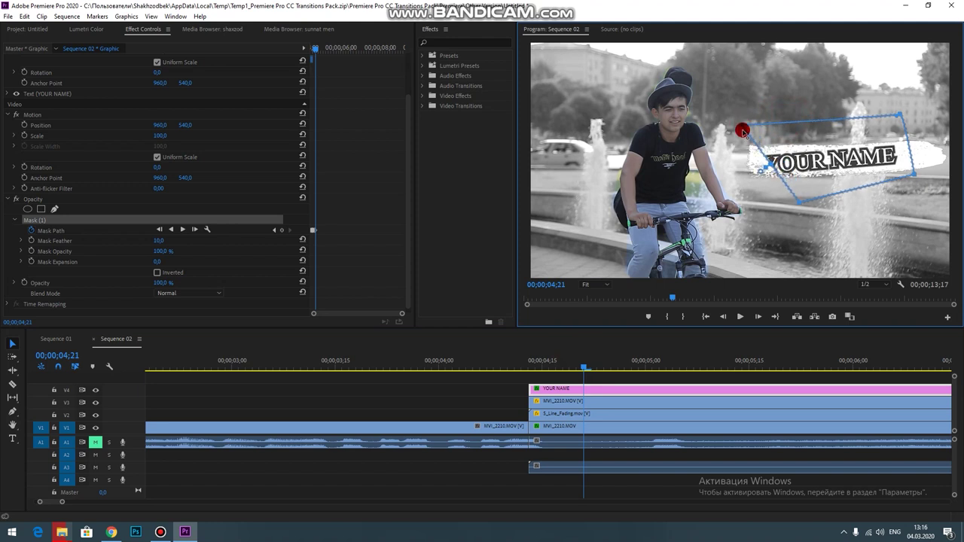
pyautogui.moveTo(797, 202); pyautogui.dragTo(758, 204)
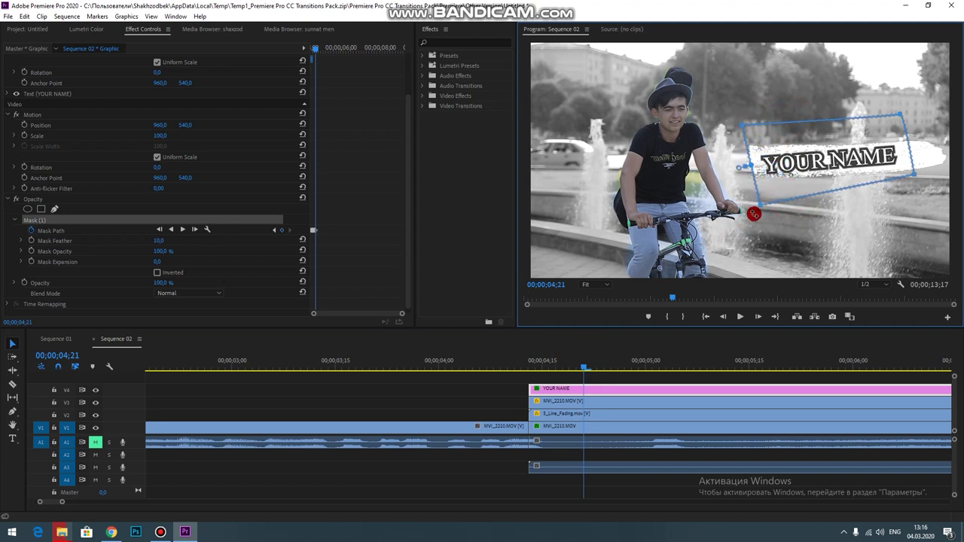
pyautogui.moveTo(584, 366)
pyautogui.mouseDown()
pyautogui.moveTo(601, 365)
pyautogui.moveTo(514, 366)
pyautogui.mouseUp()
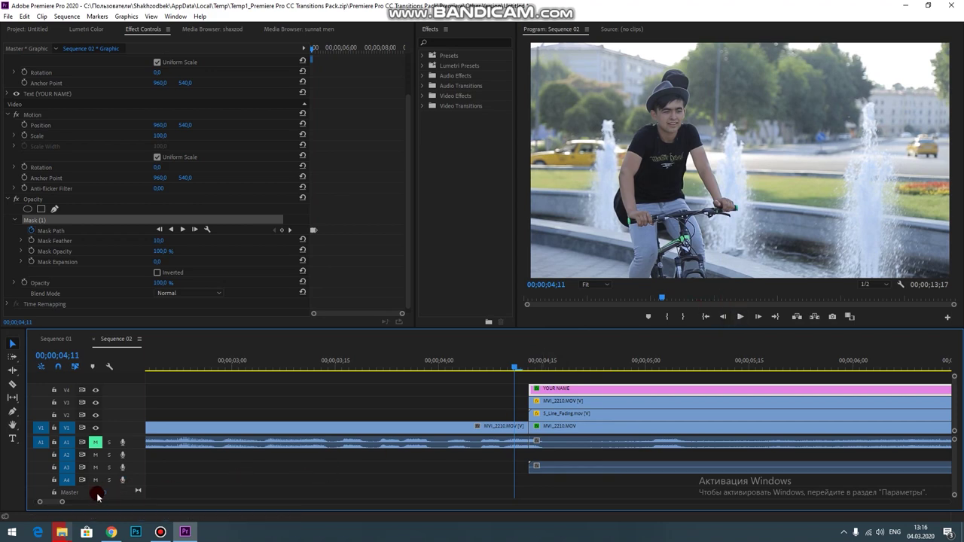
pyautogui.moveTo(61, 502); pyautogui.dragTo(165, 502)
pyautogui.click(156, 366)
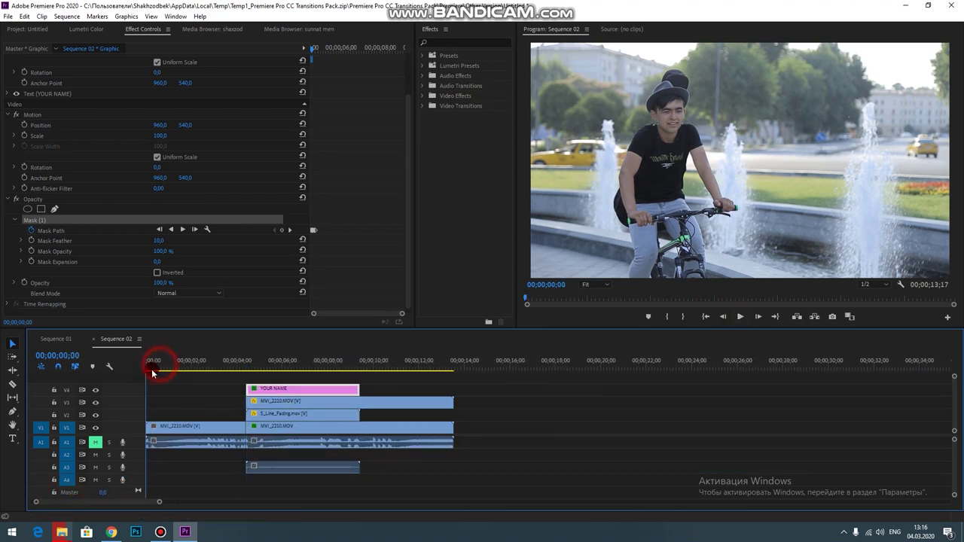
pyautogui.click(740, 317)
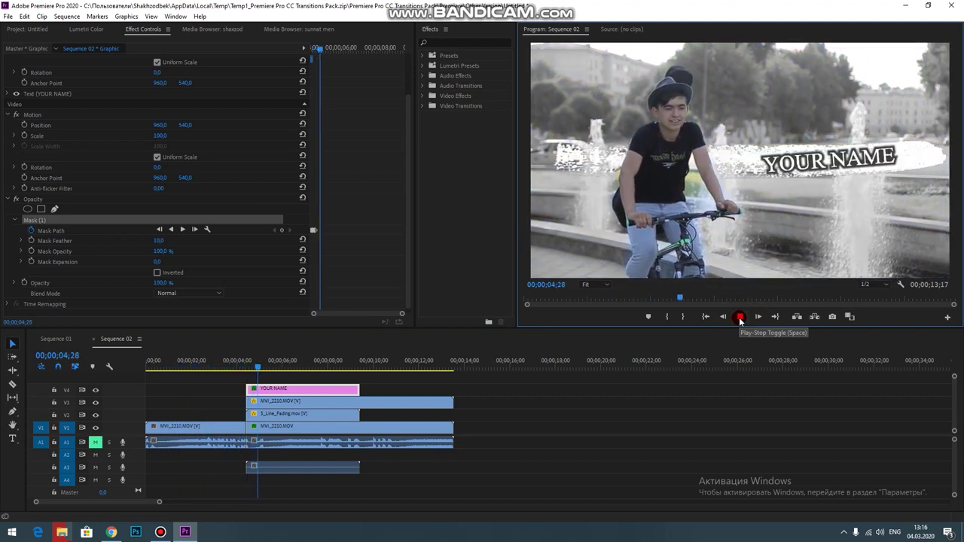
pyautogui.click(740, 319)
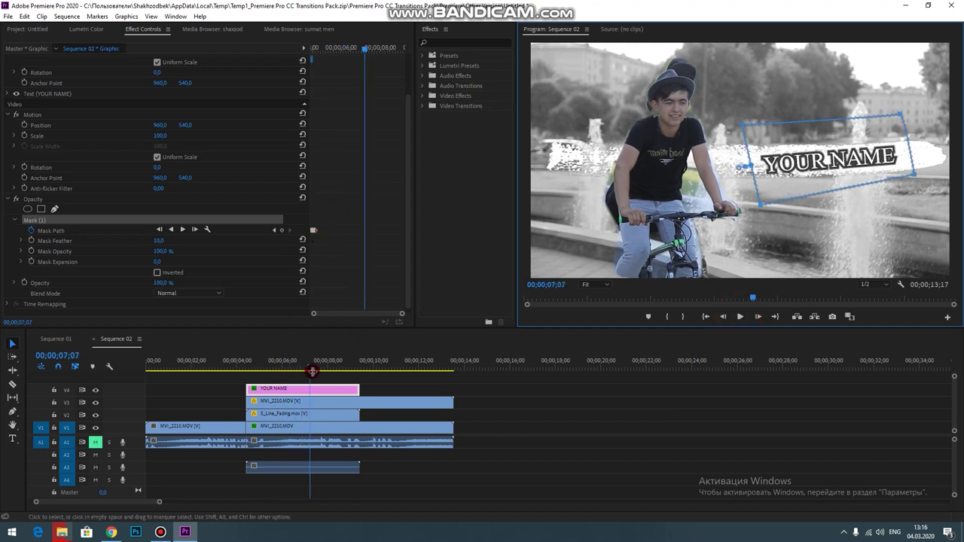